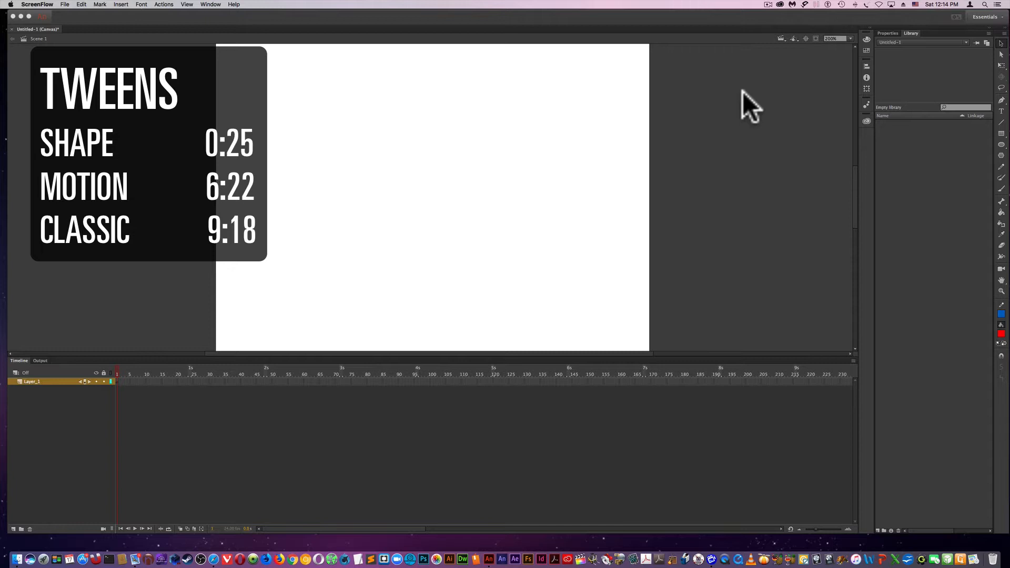
# Draw a tall red rectangle near the stage's left edge on frame 1 of Layer_1
pyautogui.click(116, 382)
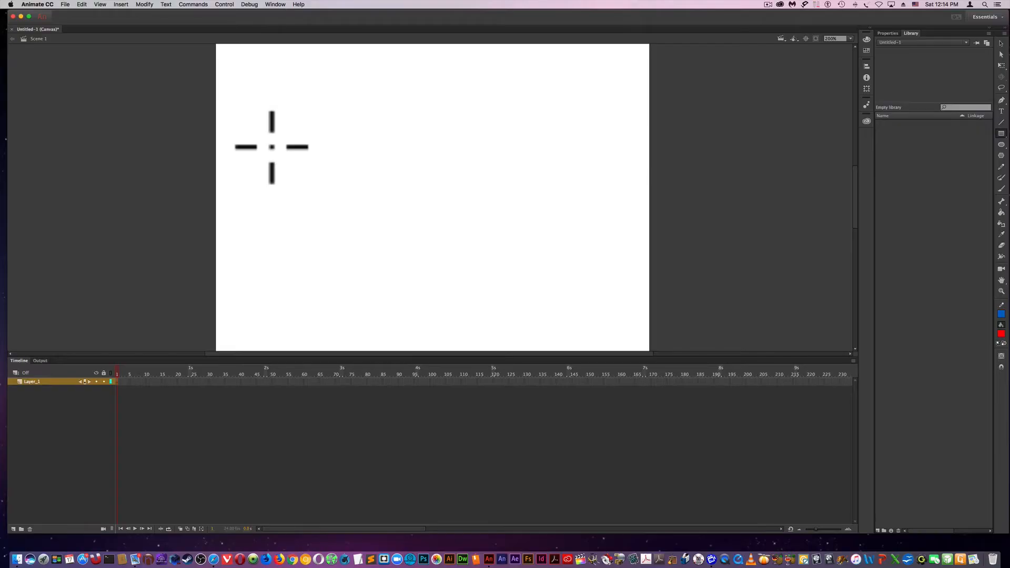
pyautogui.moveTo(240, 125)
pyautogui.mouseDown()
pyautogui.moveTo(287, 179)
pyautogui.moveTo(293, 237)
pyautogui.moveTo(270, 216)
pyautogui.mouseUp()
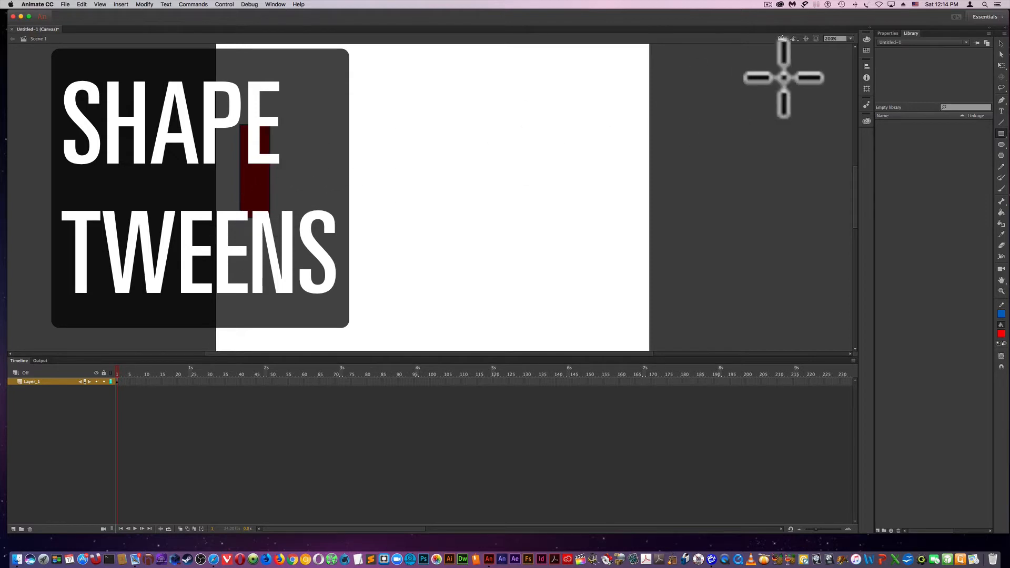
pyautogui.click(1000, 47)
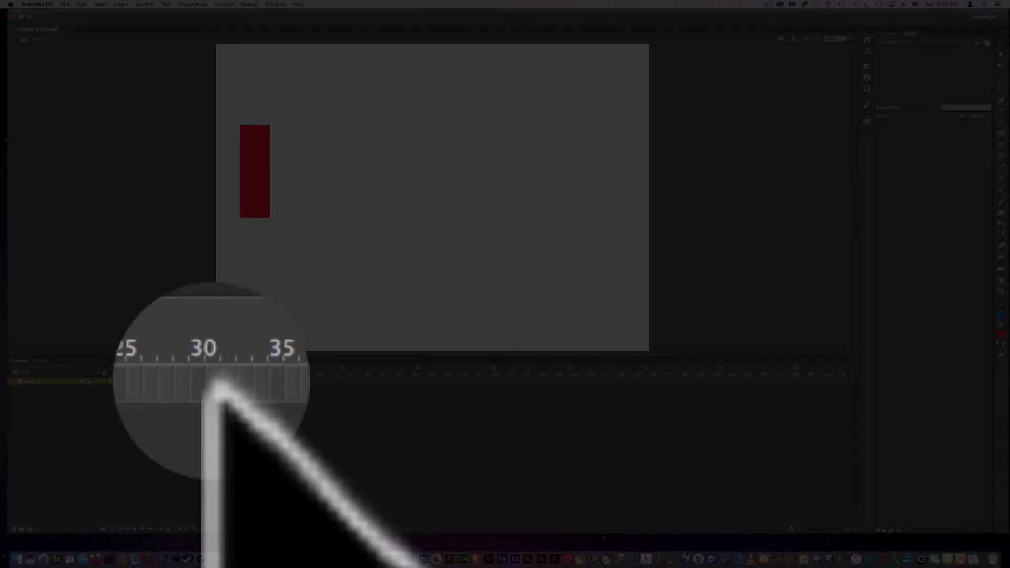
# Insert a keyframe at frame 31 and move the red rectangle across to the right side of the stage
pyautogui.click(211, 381)
pyautogui.click(121, 4)
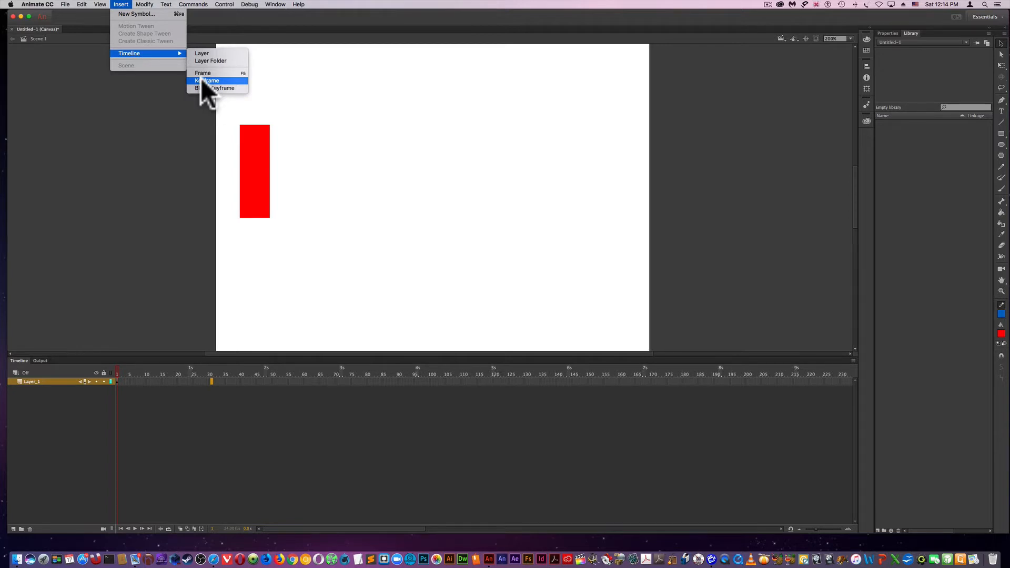
pyautogui.click(203, 80)
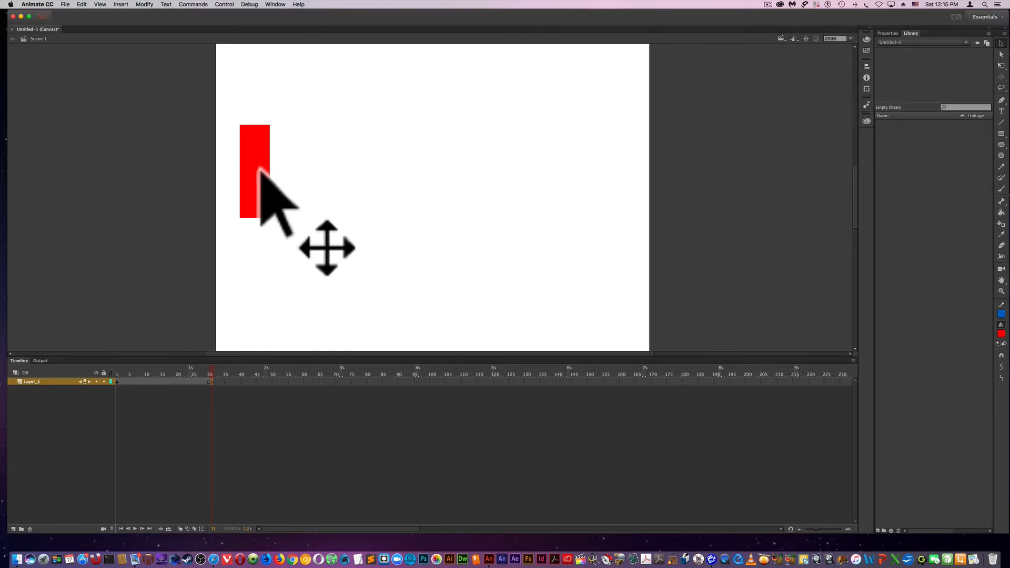
pyautogui.moveTo(258, 169); pyautogui.dragTo(601, 174)
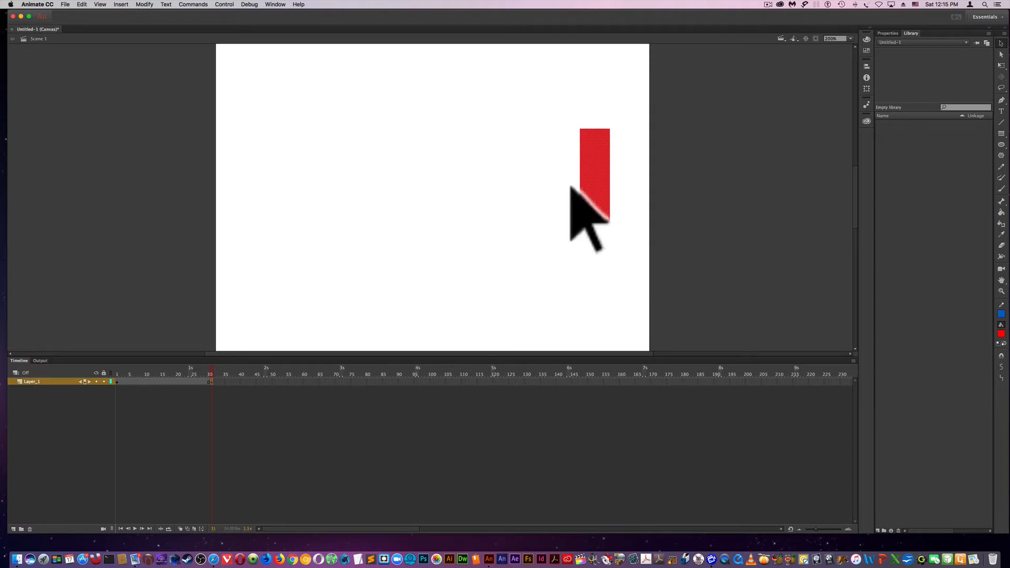
# Create a shape tween from the frame 1 keyframe and scrub through the frames to preview the rectangle's movement
pyautogui.click(129, 367)
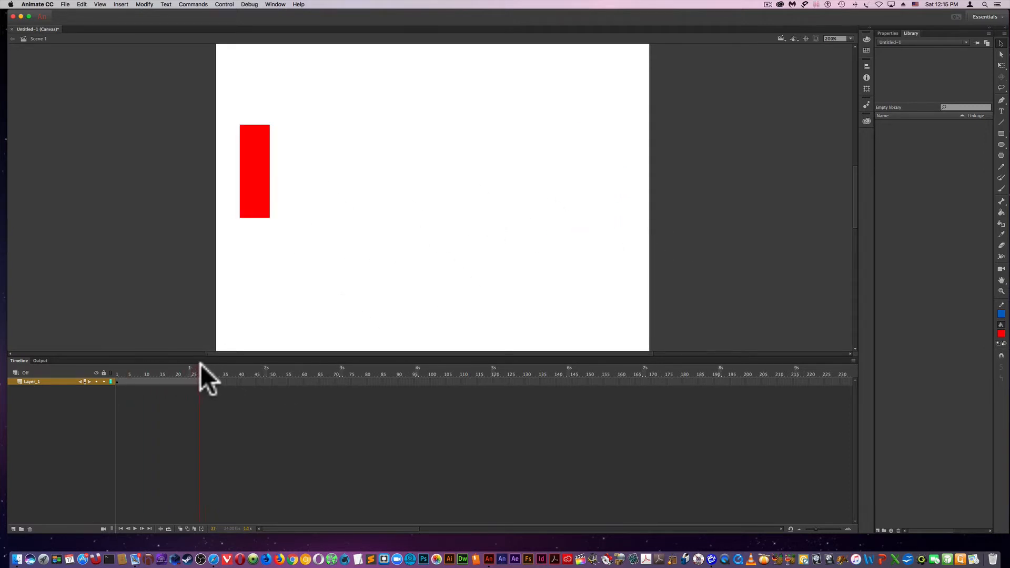
pyautogui.moveTo(200, 364); pyautogui.dragTo(133, 362)
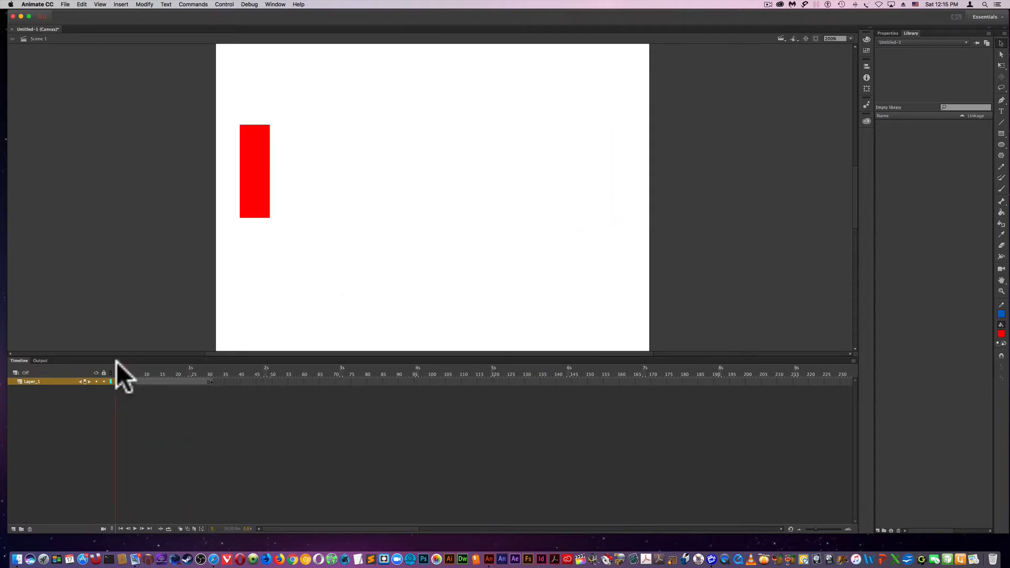
pyautogui.rightClick(117, 380)
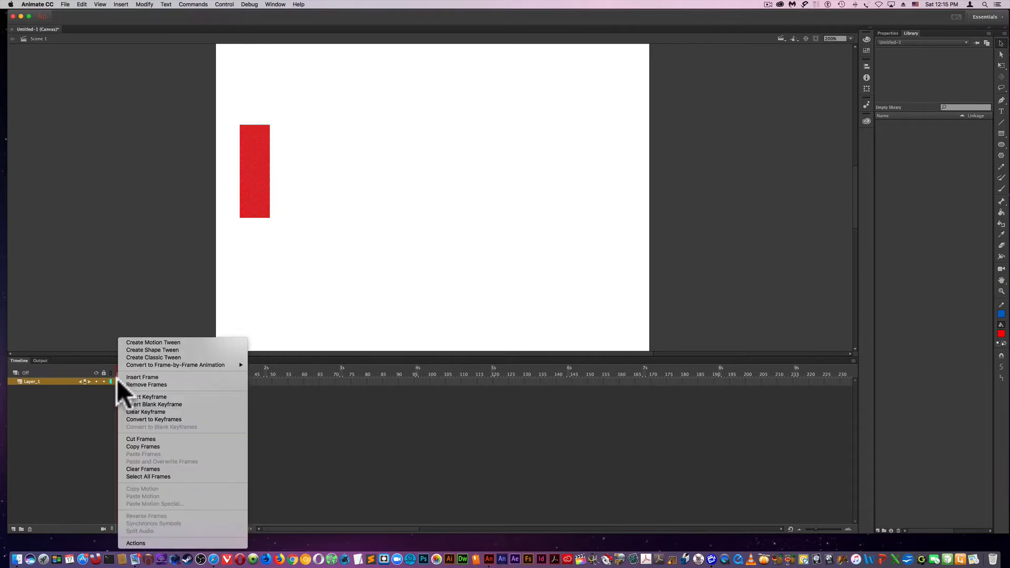
pyautogui.click(134, 350)
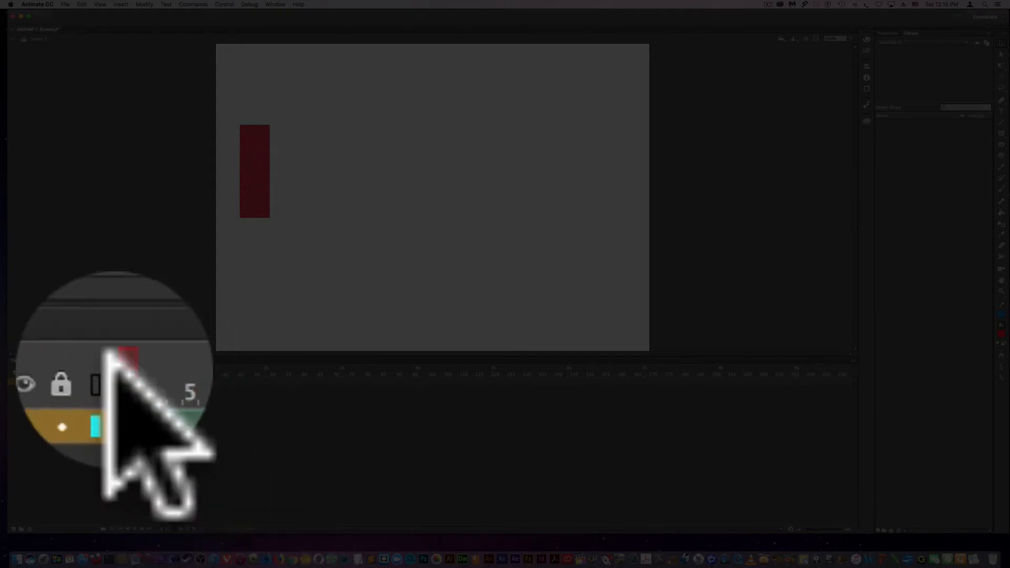
pyautogui.moveTo(117, 368); pyautogui.dragTo(212, 366)
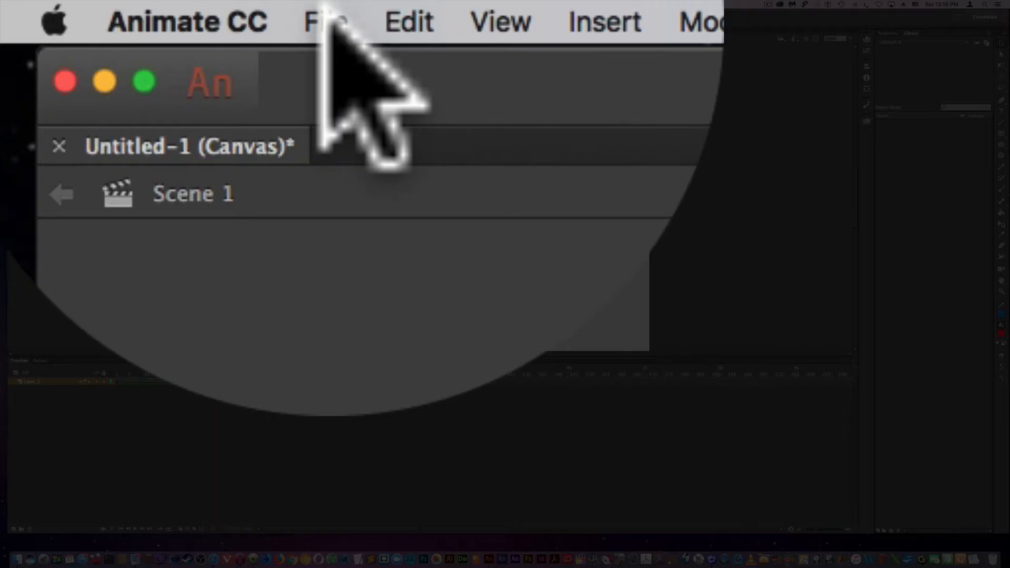
# Create a new ActionScript 3.0 document
pyautogui.click(65, 4)
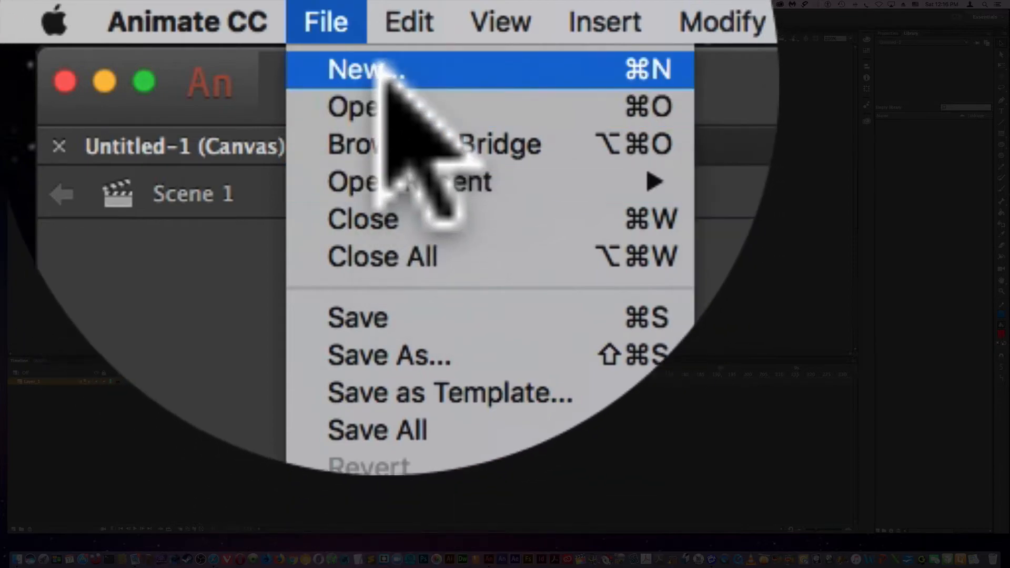
pyautogui.click(376, 68)
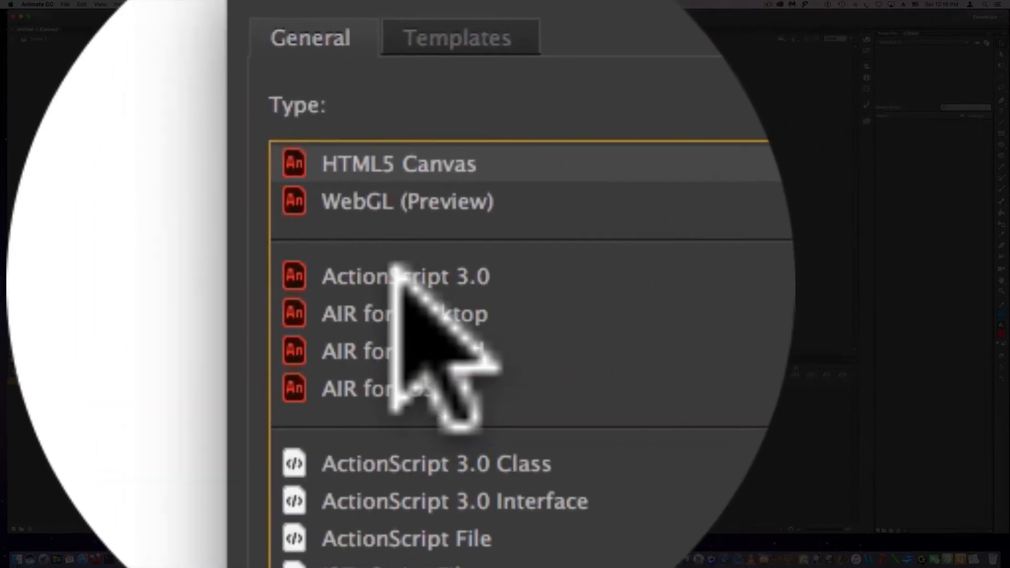
pyautogui.click(396, 273)
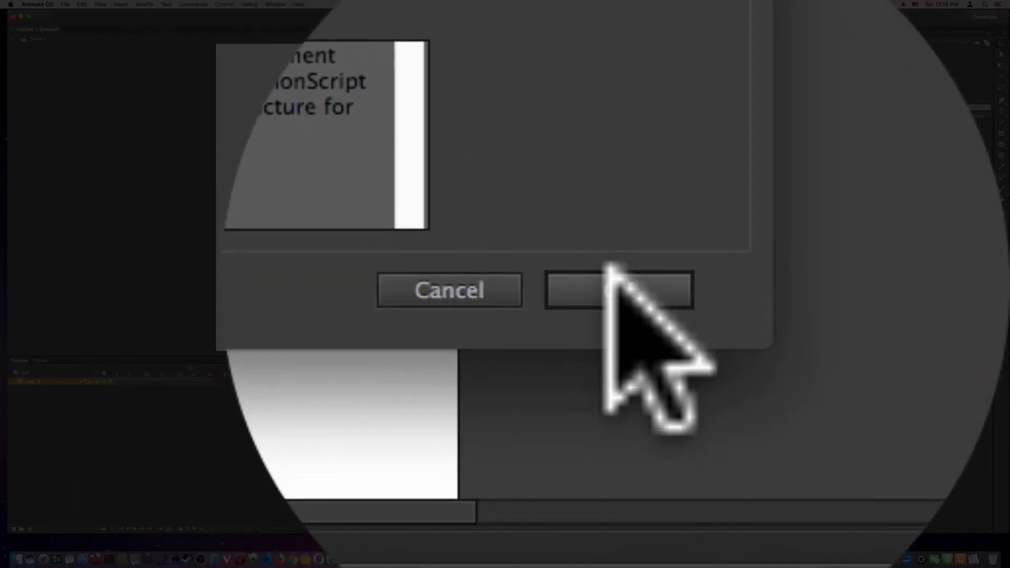
pyautogui.click(681, 305)
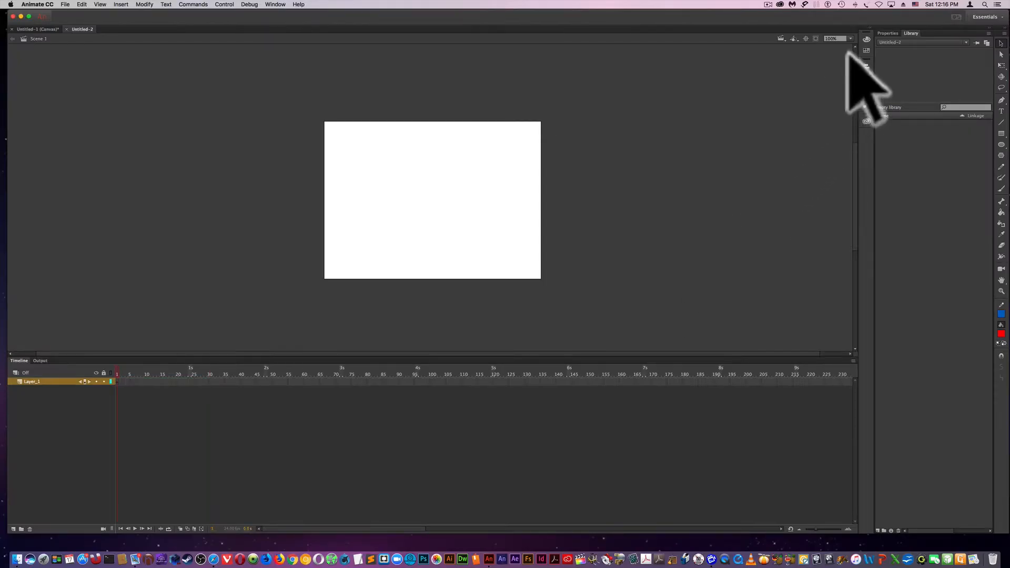
# Draw a tall red rectangle with a blue outline near the left edge of the new document's stage
pyautogui.click(849, 38)
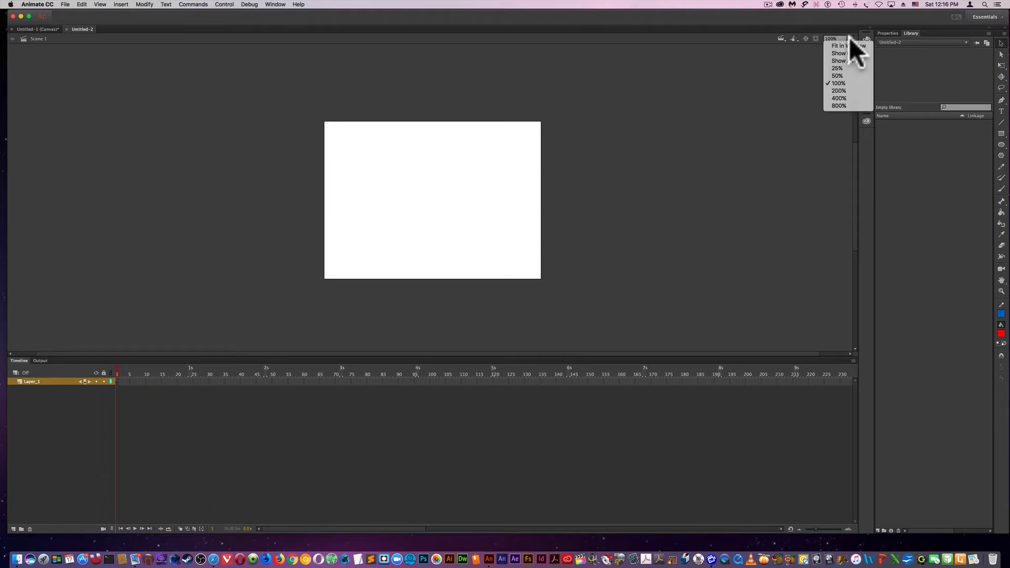
pyautogui.click(843, 89)
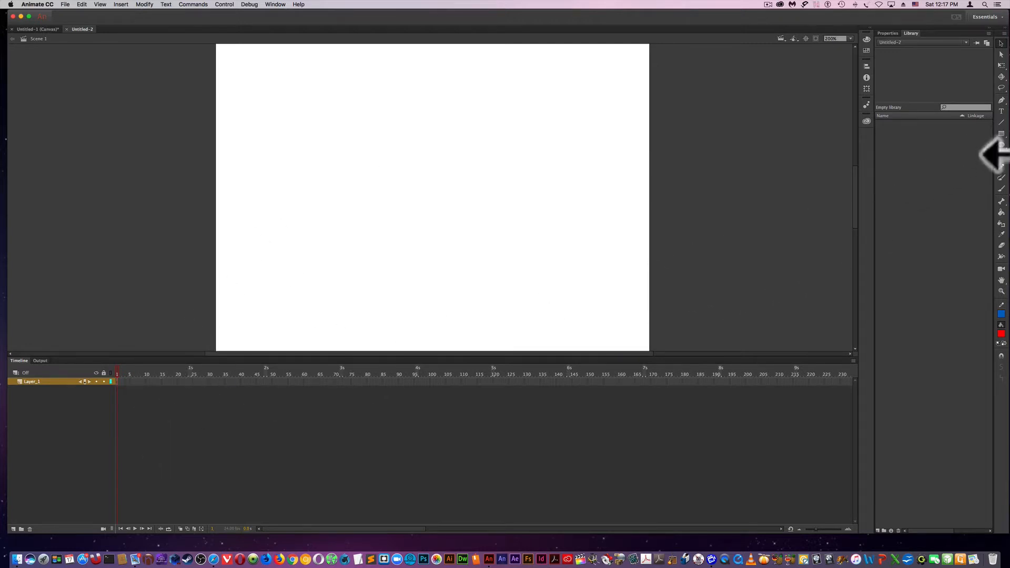
pyautogui.click(1000, 133)
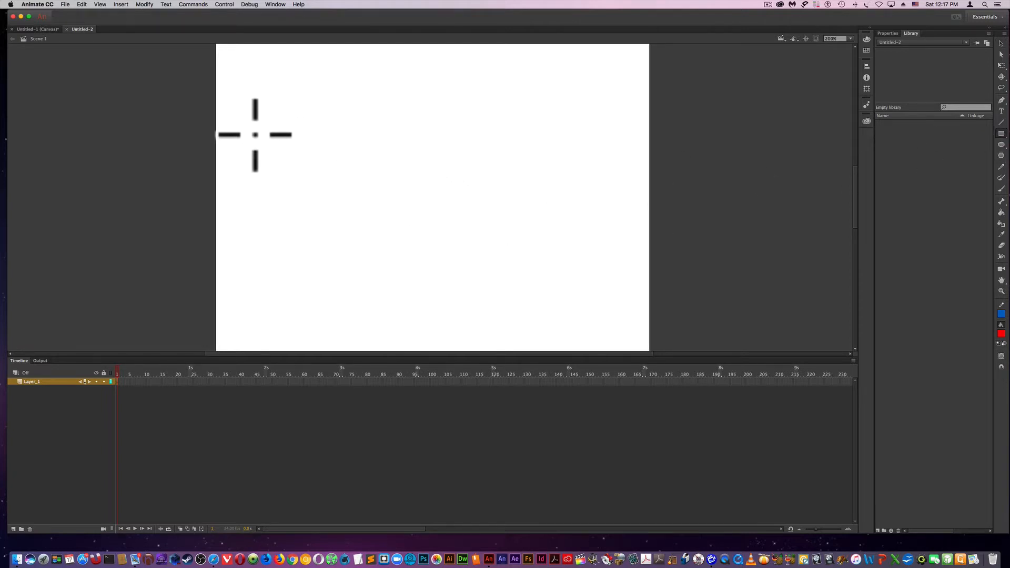
pyautogui.moveTo(231, 110); pyautogui.dragTo(272, 221)
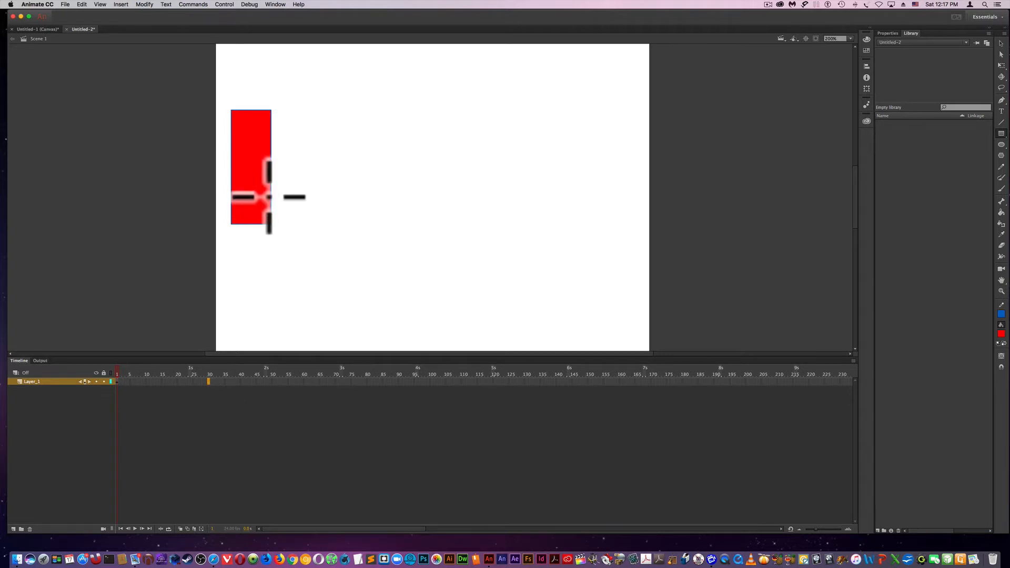
# Insert a blank keyframe at frame 30 and draw a red circle with a blue outline on the stage's right side
pyautogui.rightClick(208, 381)
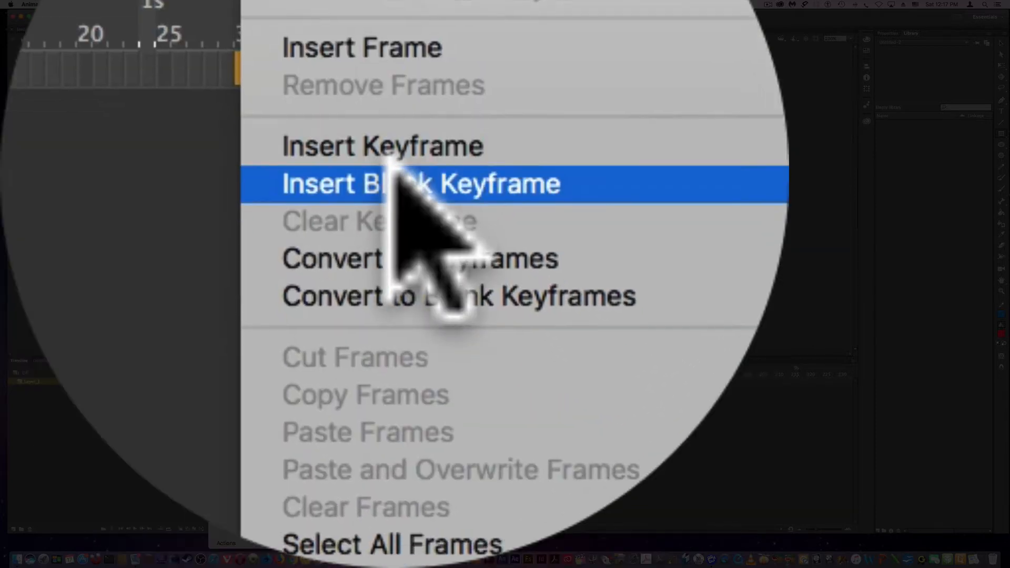
pyautogui.click(392, 161)
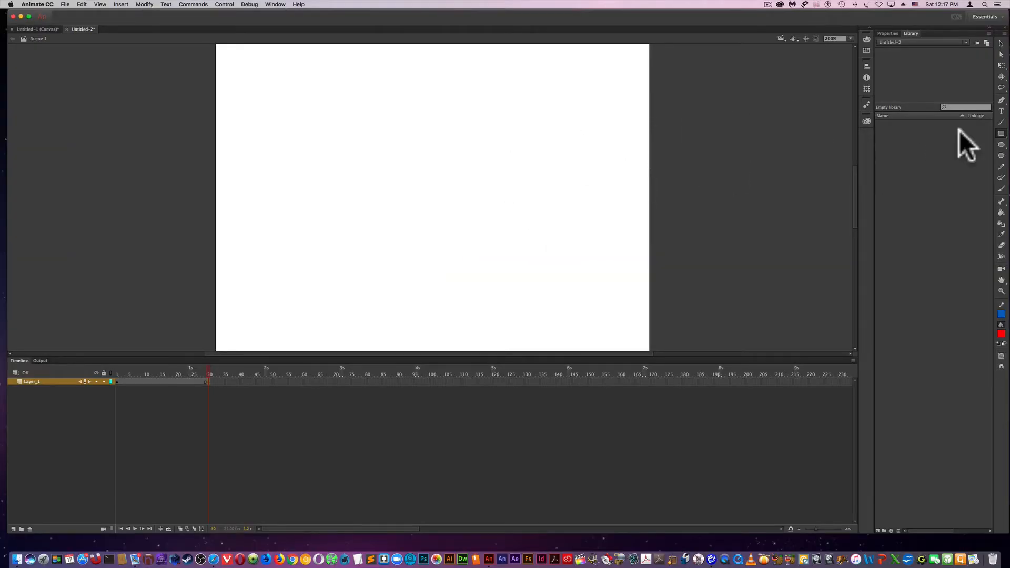
pyautogui.click(1000, 145)
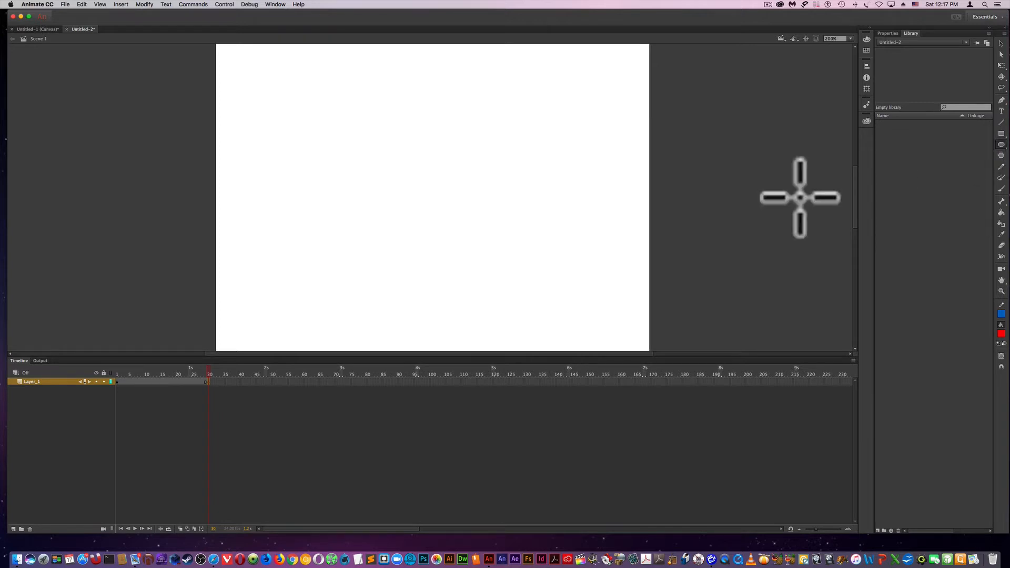
pyautogui.moveTo(533, 147); pyautogui.dragTo(617, 233)
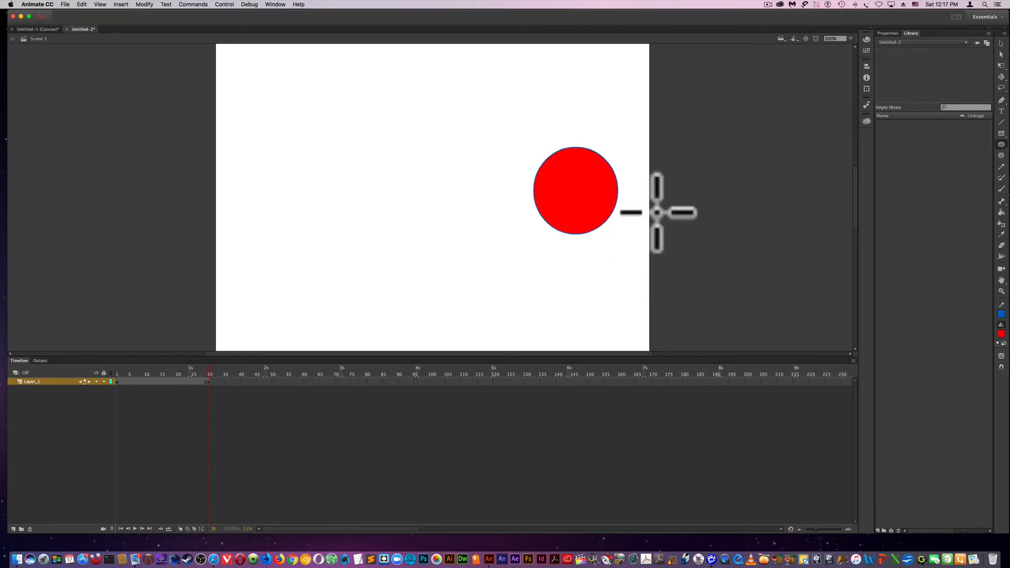
# Create a shape tween between the rectangle and circle keyframes and scrub through the frames to preview the morph
pyautogui.click(161, 378)
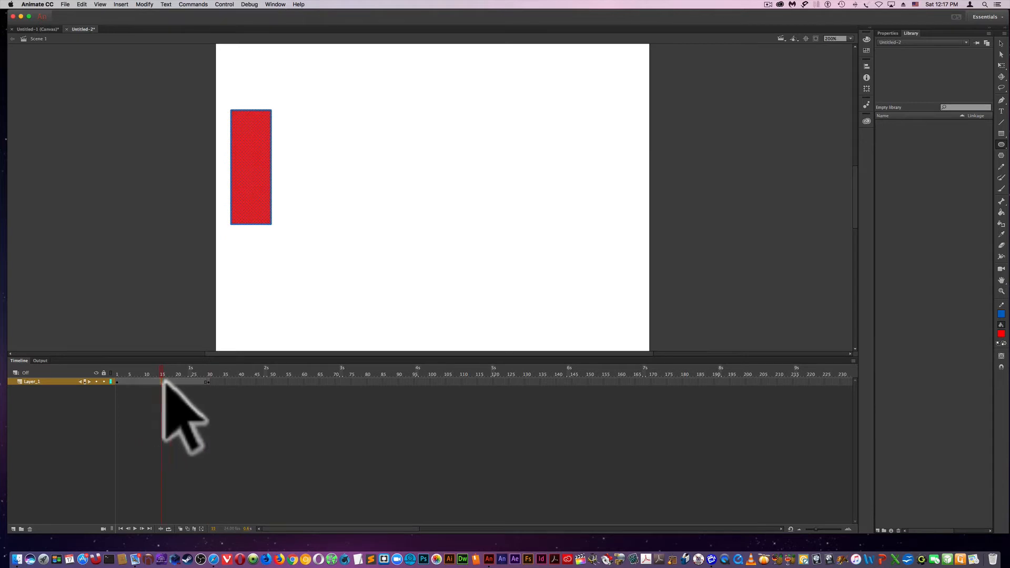
pyautogui.moveTo(159, 370)
pyautogui.mouseDown()
pyautogui.moveTo(184, 368)
pyautogui.moveTo(121, 370)
pyautogui.mouseUp()
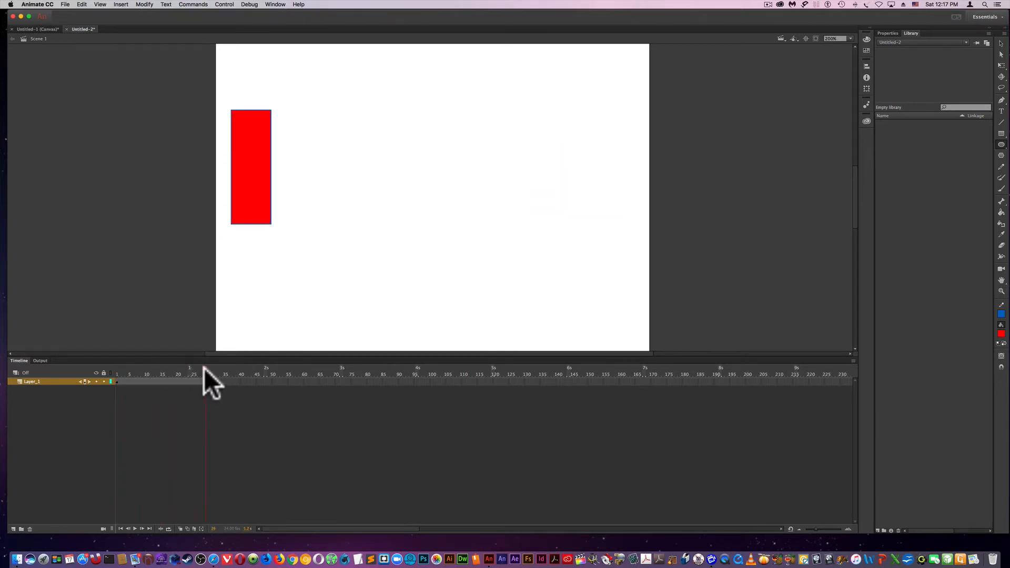
pyautogui.moveTo(207, 368); pyautogui.dragTo(150, 370)
pyautogui.rightClick(156, 380)
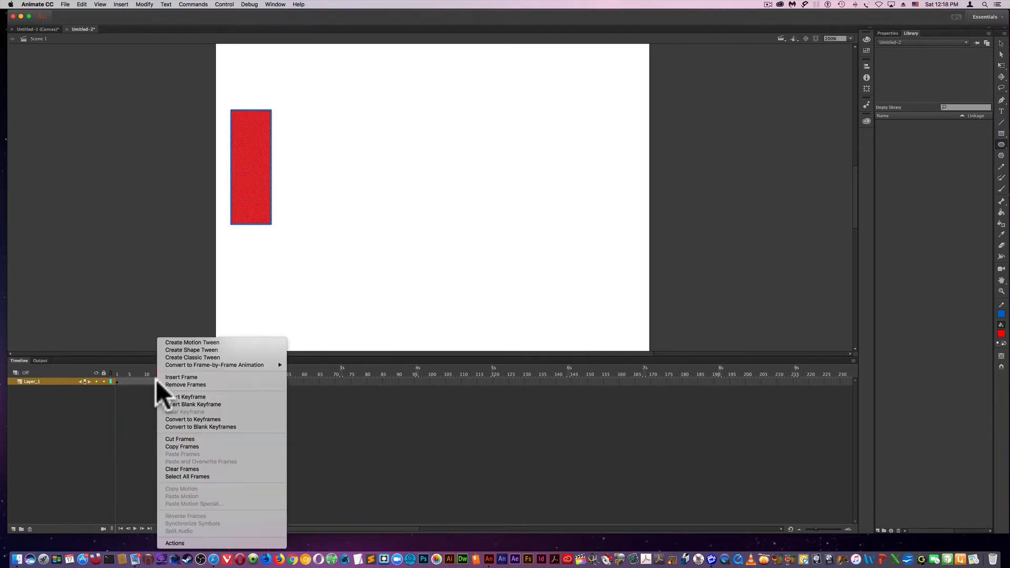
pyautogui.click(181, 349)
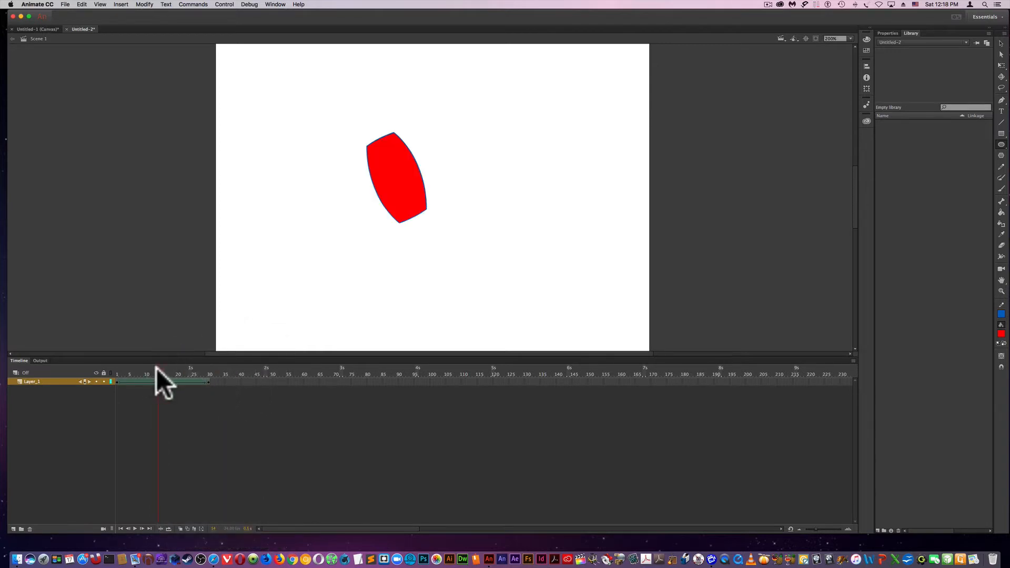
pyautogui.moveTo(157, 368); pyautogui.dragTo(197, 368)
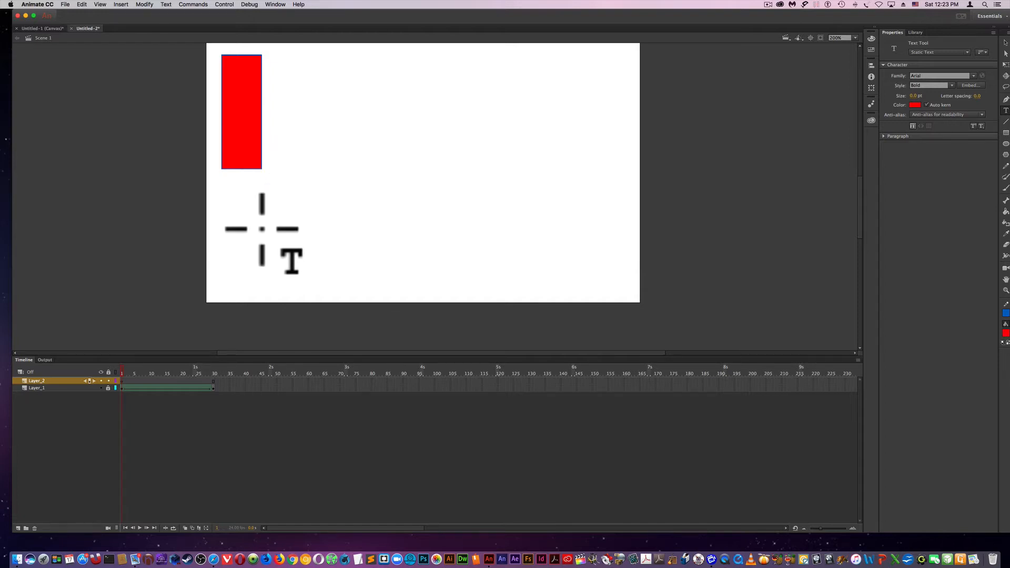
# Add a red Arial Bold letter G on frame 1 of Layer_2 and place it below the rectangle
pyautogui.press('v')
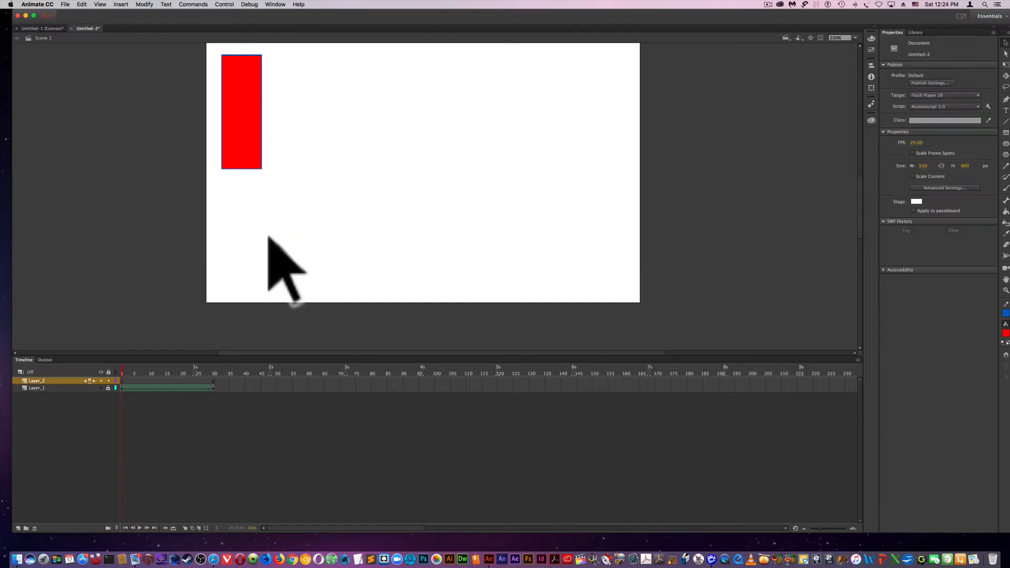
pyautogui.click(1006, 111)
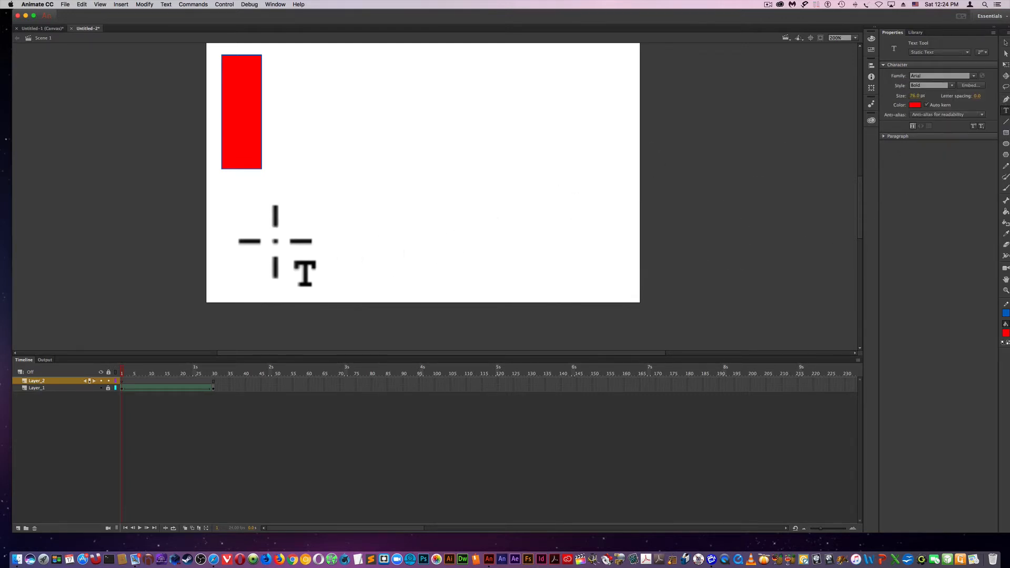
pyautogui.click(246, 220)
pyautogui.write('G')
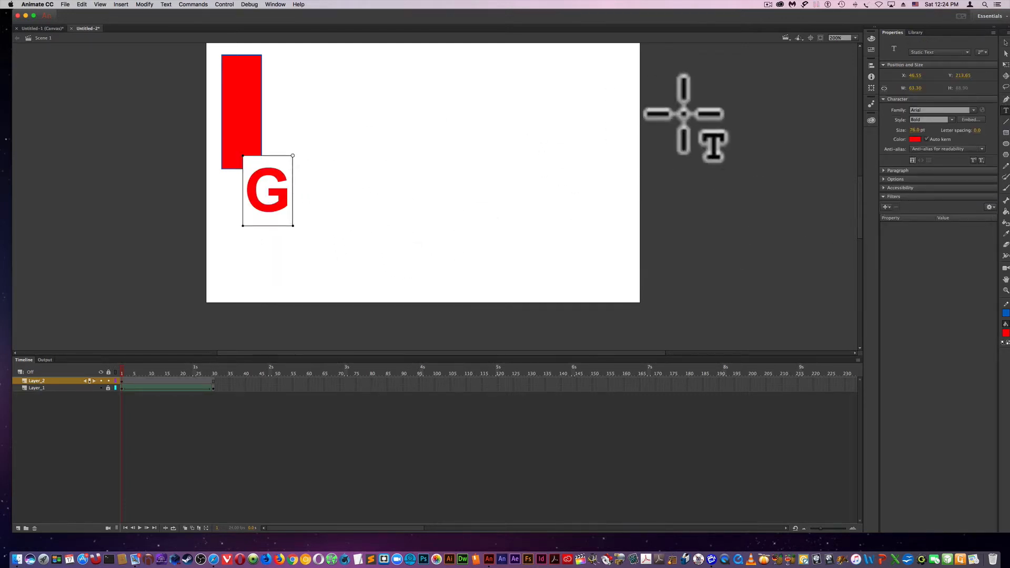
pyautogui.click(1004, 42)
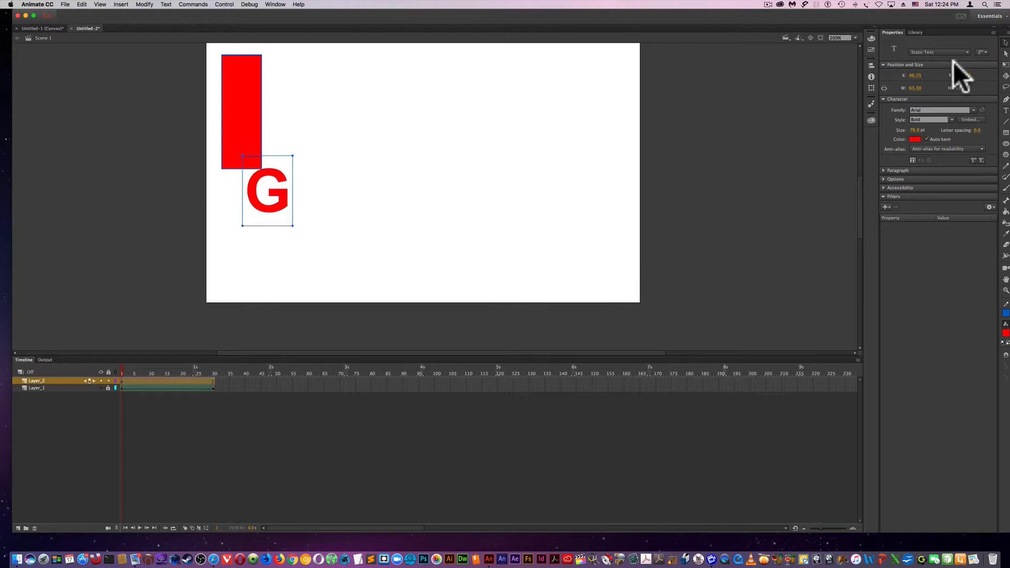
pyautogui.moveTo(277, 213); pyautogui.dragTo(259, 250)
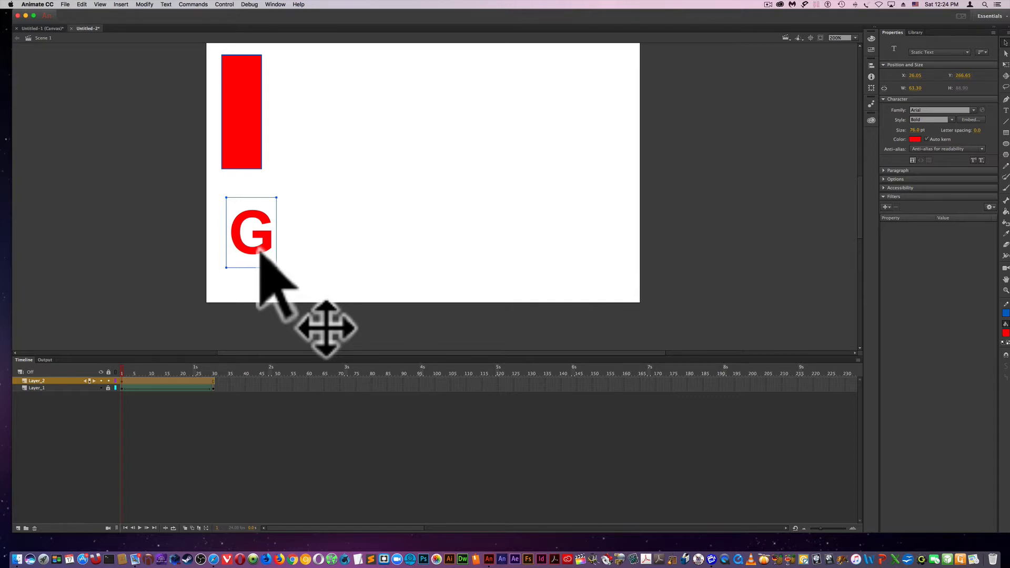
# Break apart the selected letter G on Layer_2 into a shape
pyautogui.click(146, 5)
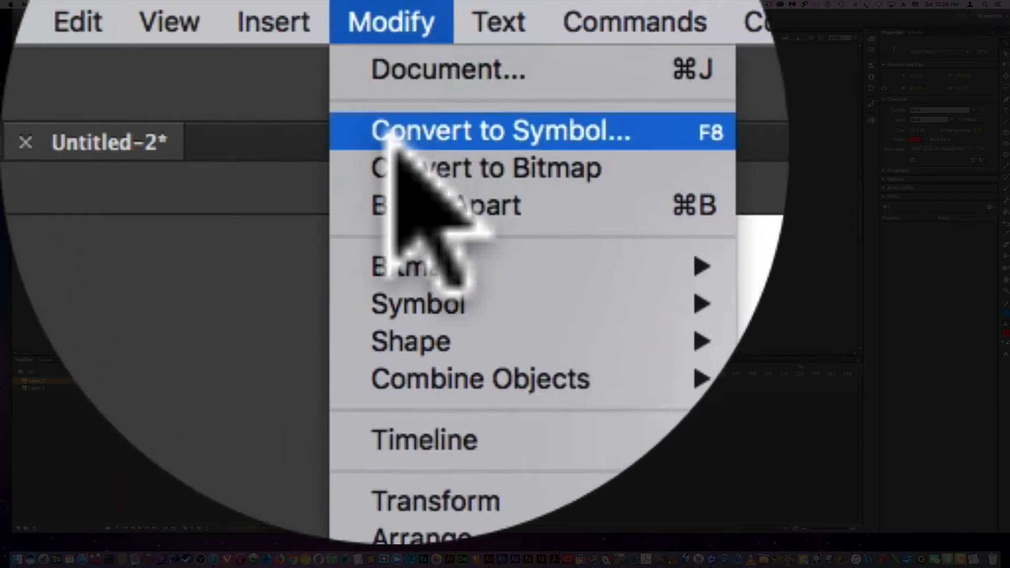
pyautogui.click(393, 205)
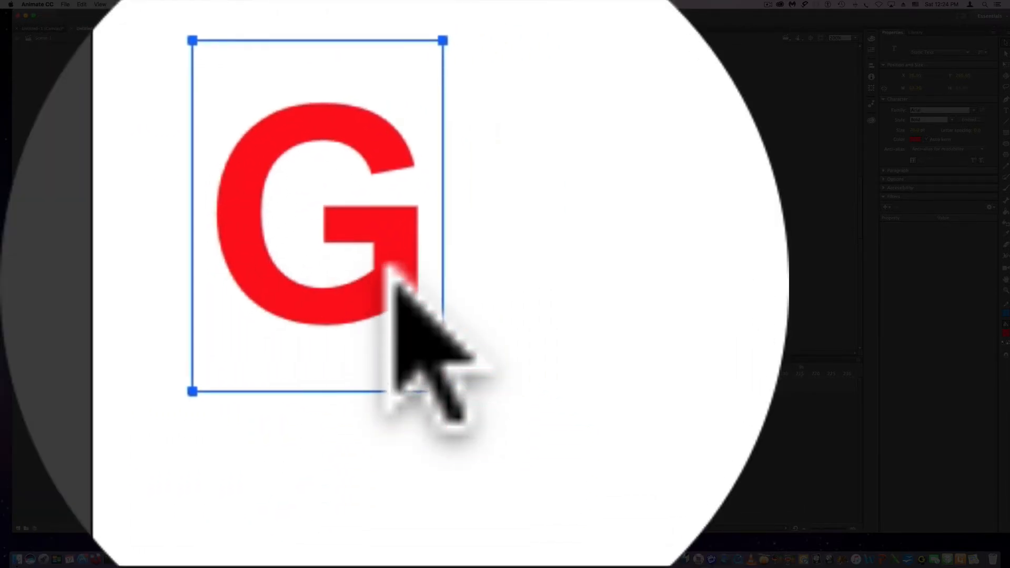
# Convert the selected red text G into an editable shape with Break Apart
pyautogui.click(145, 5)
pyautogui.moveTo(175, 67)
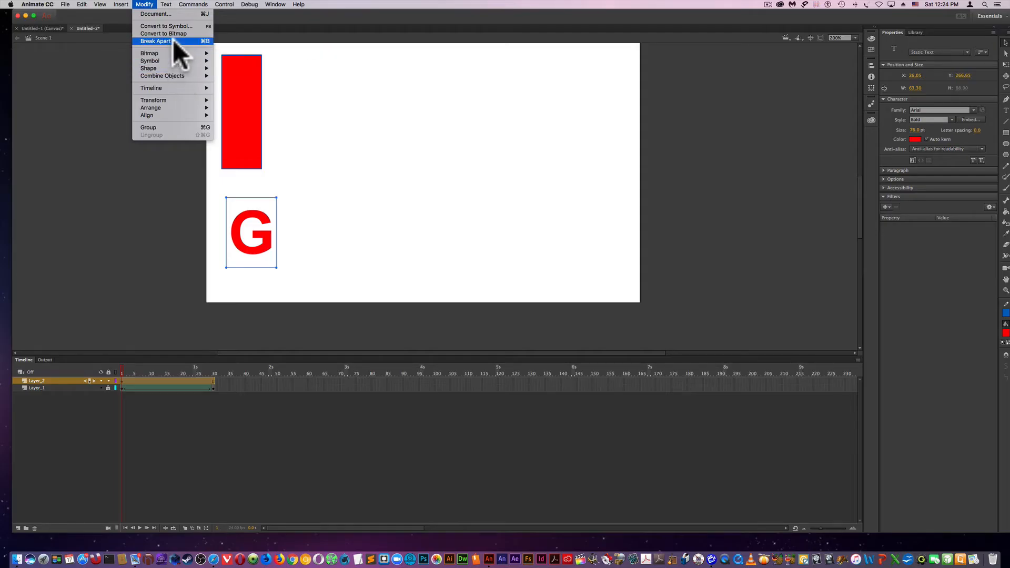
pyautogui.click(173, 39)
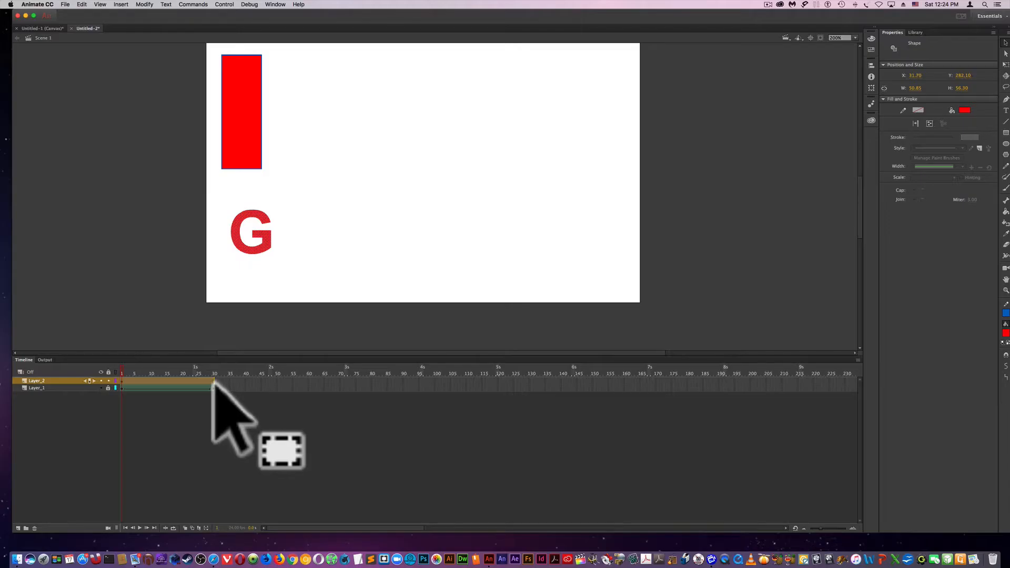
# Insert a blank keyframe at frame 30 of Layer_2 and draw a red circle without a stroke below the existing circle
pyautogui.click(213, 381)
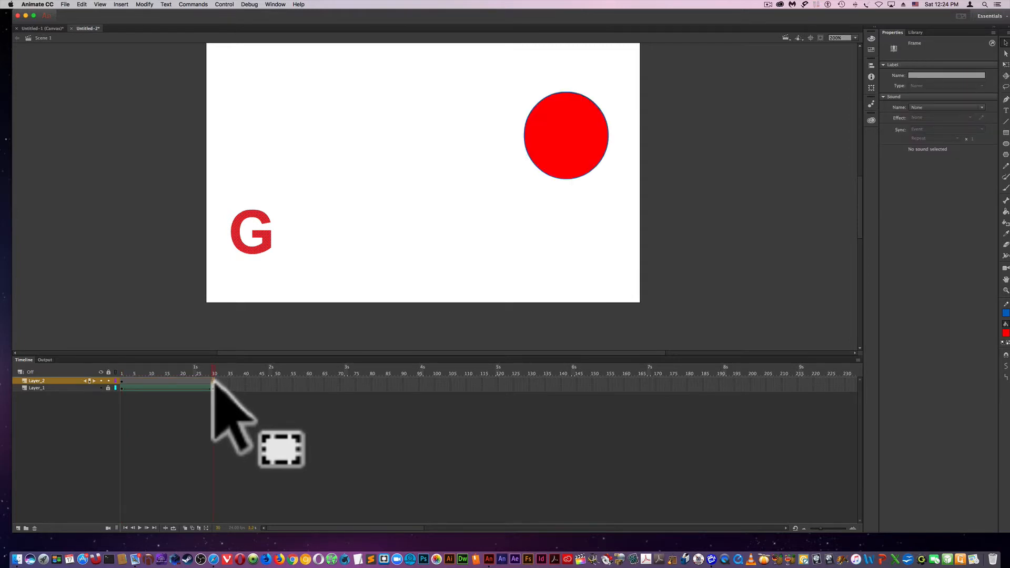
pyautogui.rightClick(212, 380)
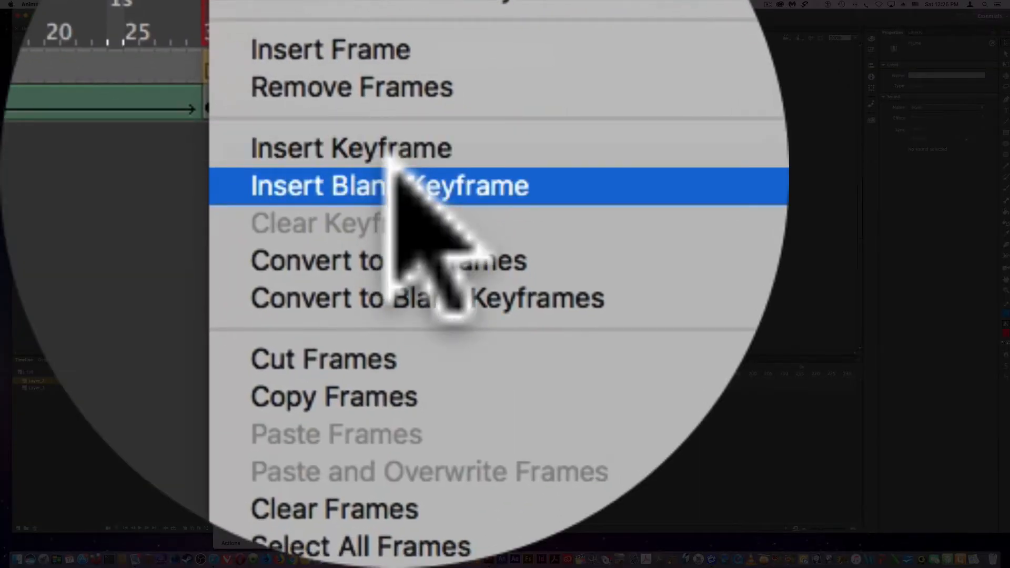
pyautogui.click(390, 171)
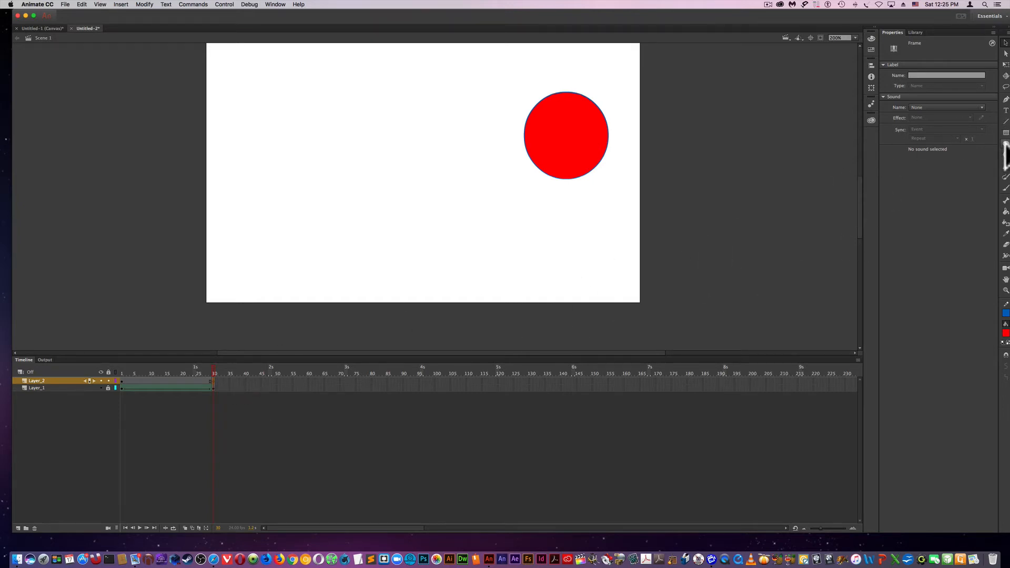
pyautogui.click(1005, 144)
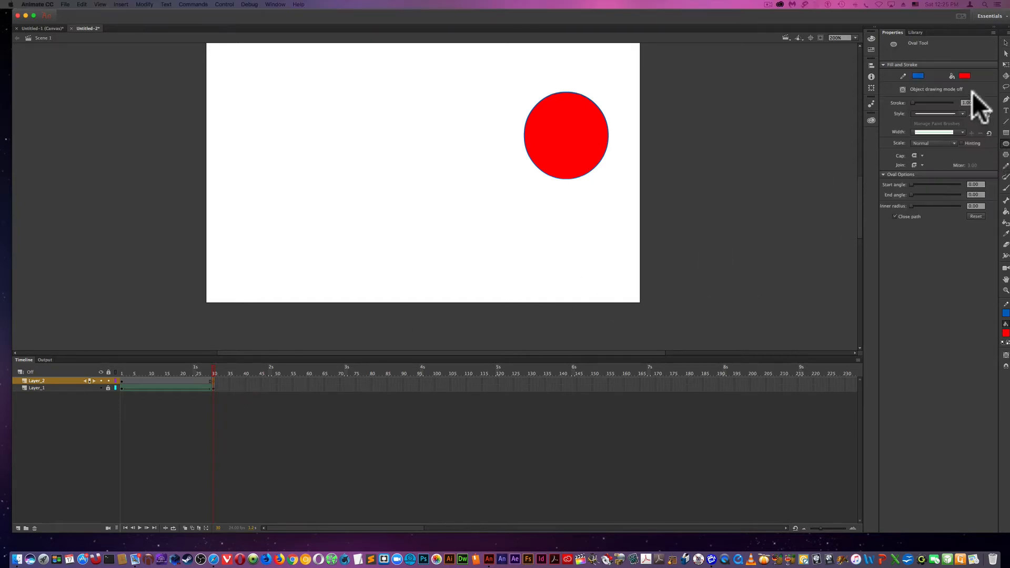
pyautogui.click(922, 76)
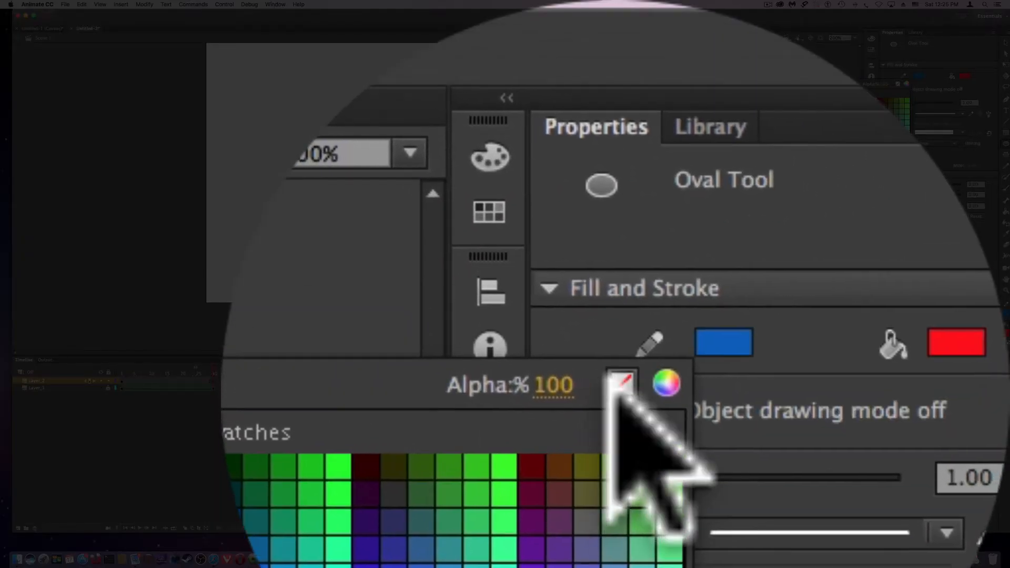
pyautogui.click(618, 387)
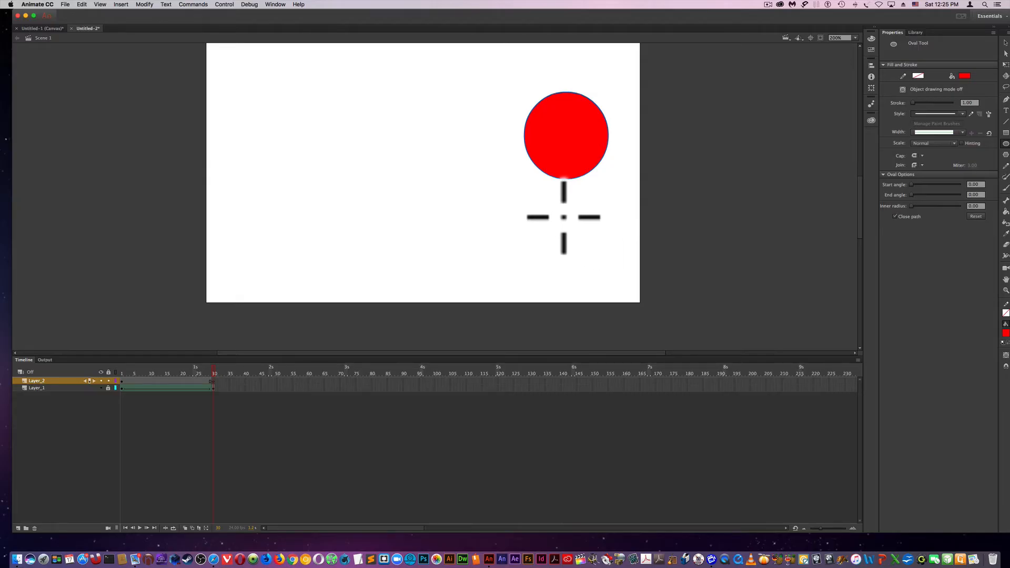
pyautogui.moveTo(540, 193); pyautogui.dragTo(617, 276)
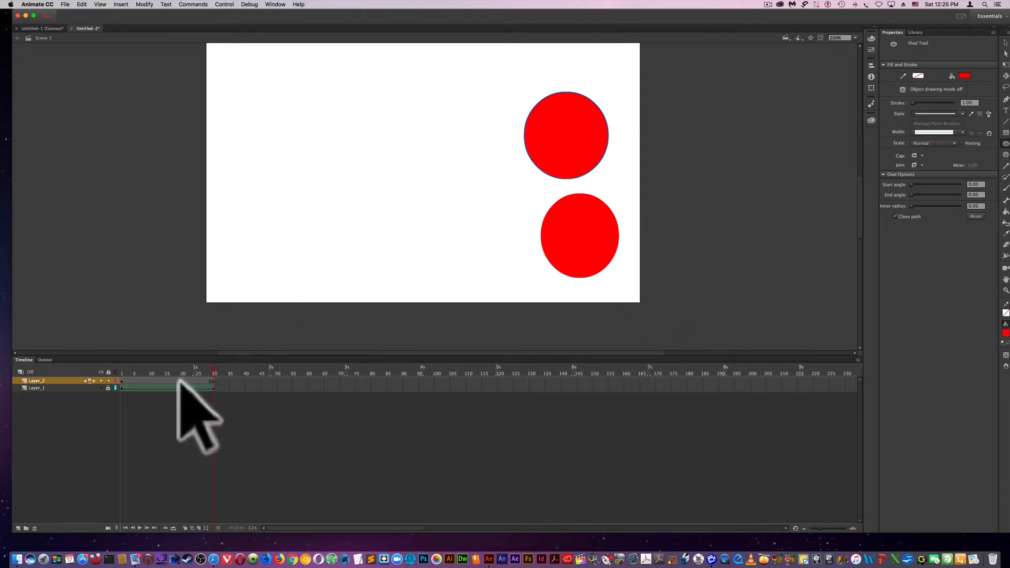
# Create a shape tween on Layer_2 between the letter G and the circle, and scrub back to frame 1
pyautogui.rightClick(130, 377)
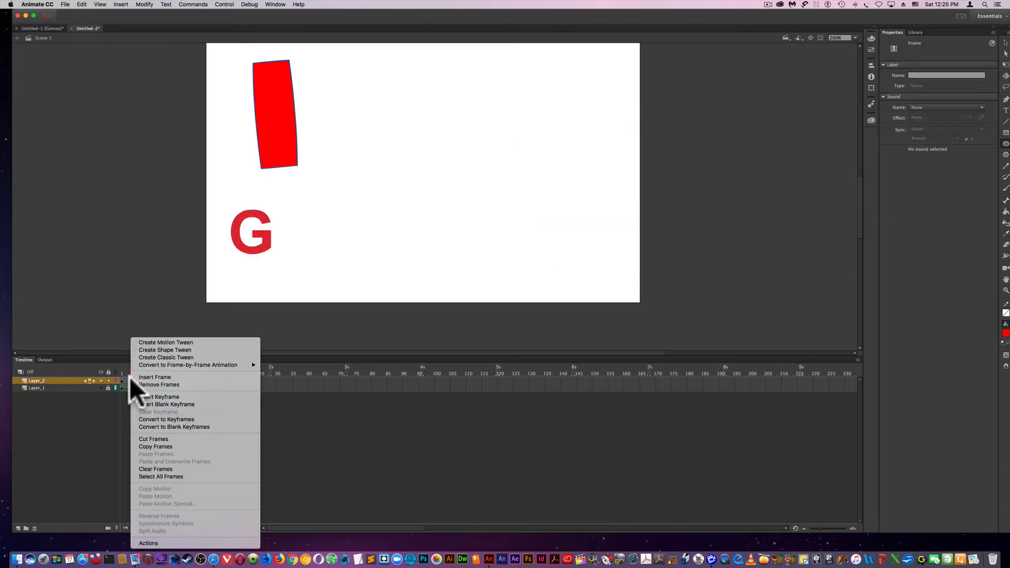
pyautogui.click(148, 349)
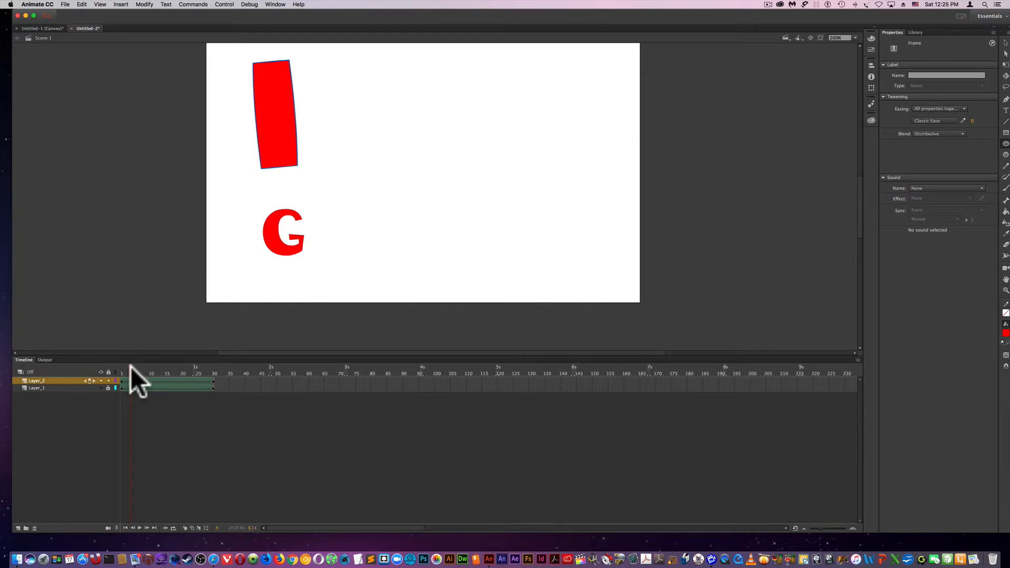
pyautogui.moveTo(130, 367)
pyautogui.mouseDown()
pyautogui.moveTo(121, 367)
pyautogui.moveTo(218, 370)
pyautogui.moveTo(121, 367)
pyautogui.mouseUp()
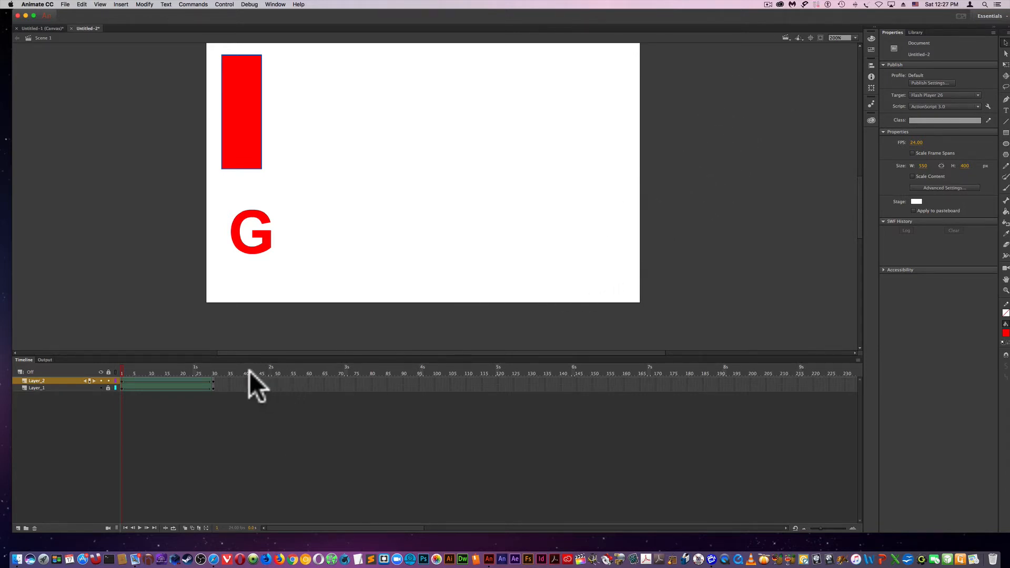
# Shorten the Layer_2 shape tween by moving its circle keyframe to frame 18, and scrub through the frames to frame 30
pyautogui.moveTo(214, 382); pyautogui.dragTo(175, 382)
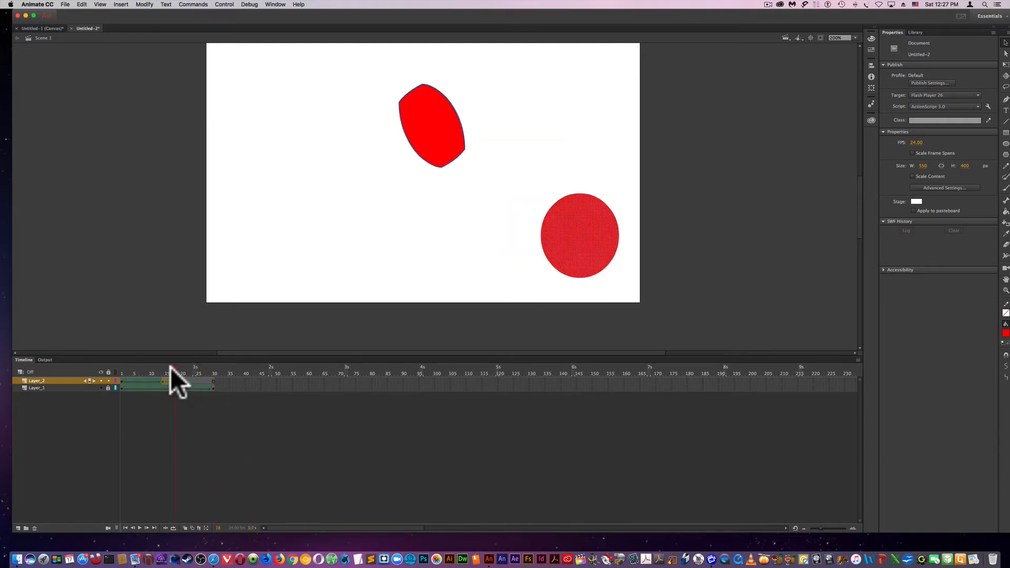
pyautogui.moveTo(175, 368); pyautogui.dragTo(215, 368)
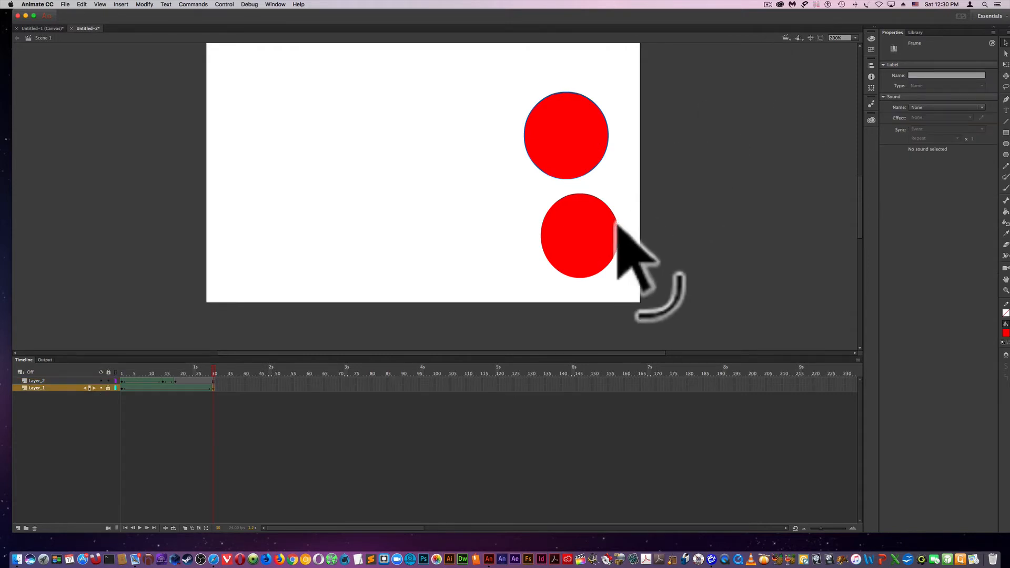
# Extend the animation by moving the last keyframe of Layer_1 and the end of Layer_2 to frame 51
pyautogui.moveTo(212, 389); pyautogui.dragTo(278, 392)
pyautogui.click(213, 381)
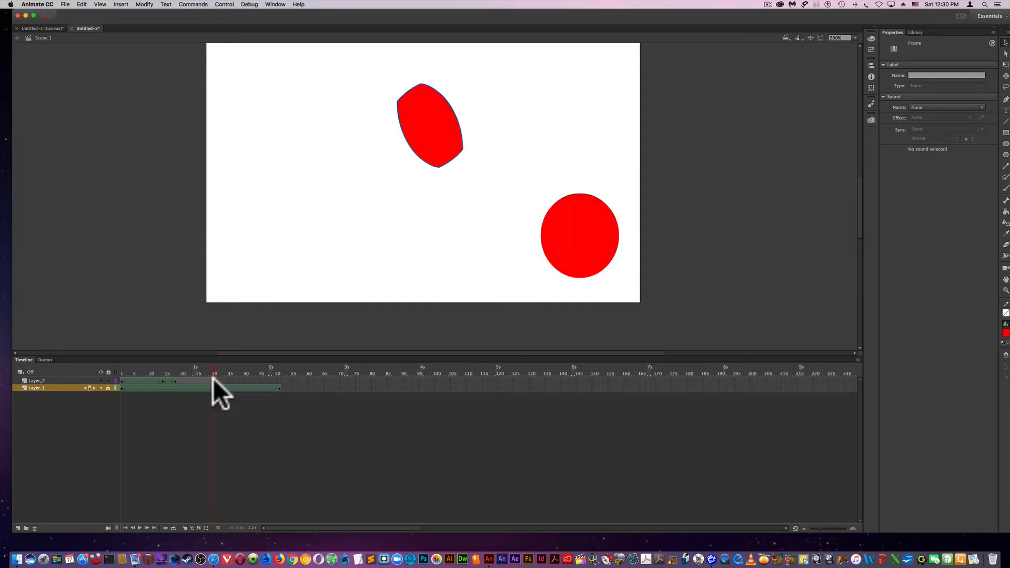
pyautogui.moveTo(211, 371)
pyautogui.mouseDown()
pyautogui.moveTo(282, 373)
pyautogui.moveTo(201, 371)
pyautogui.mouseUp()
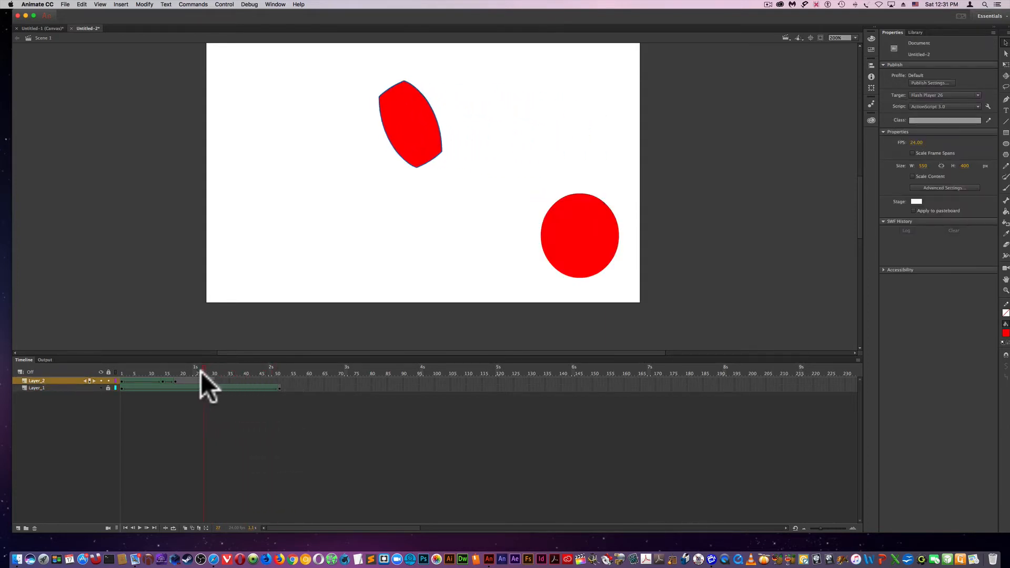
pyautogui.click(213, 381)
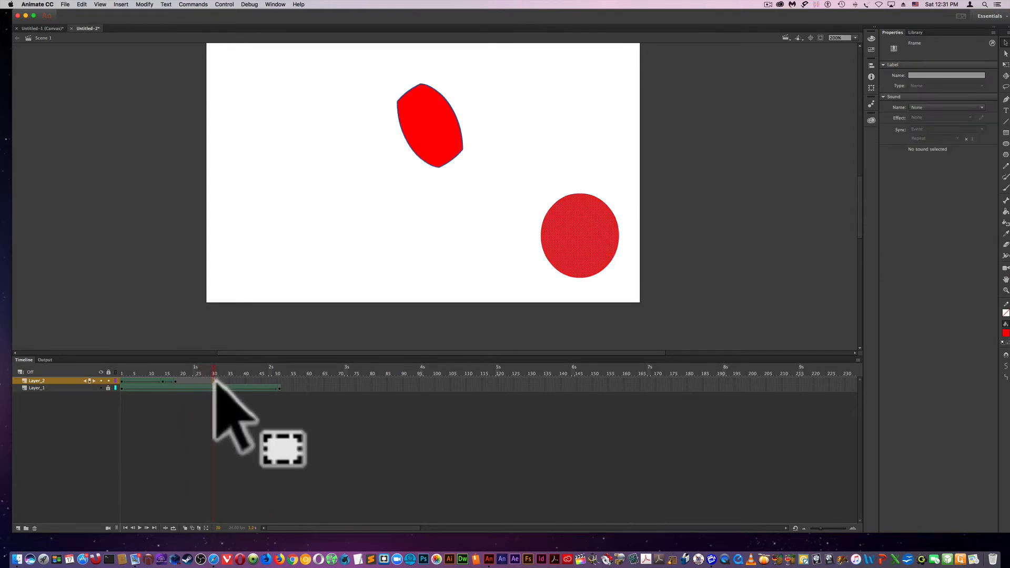
pyautogui.moveTo(214, 381); pyautogui.dragTo(281, 382)
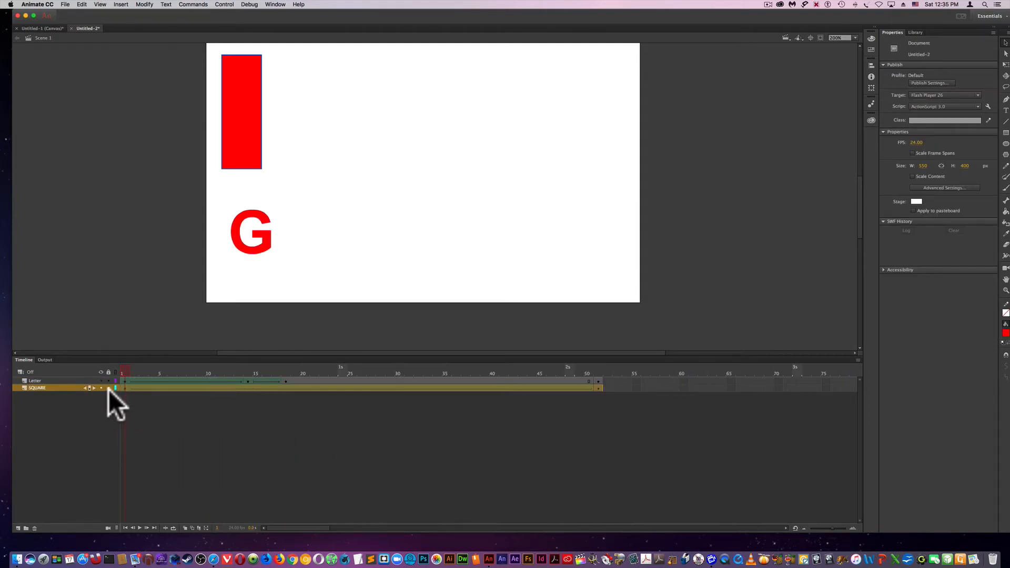
# Examine the Classic Ease, Ease Out and Ease In options available for the SQUARE layer's shape tween
pyautogui.click(125, 388)
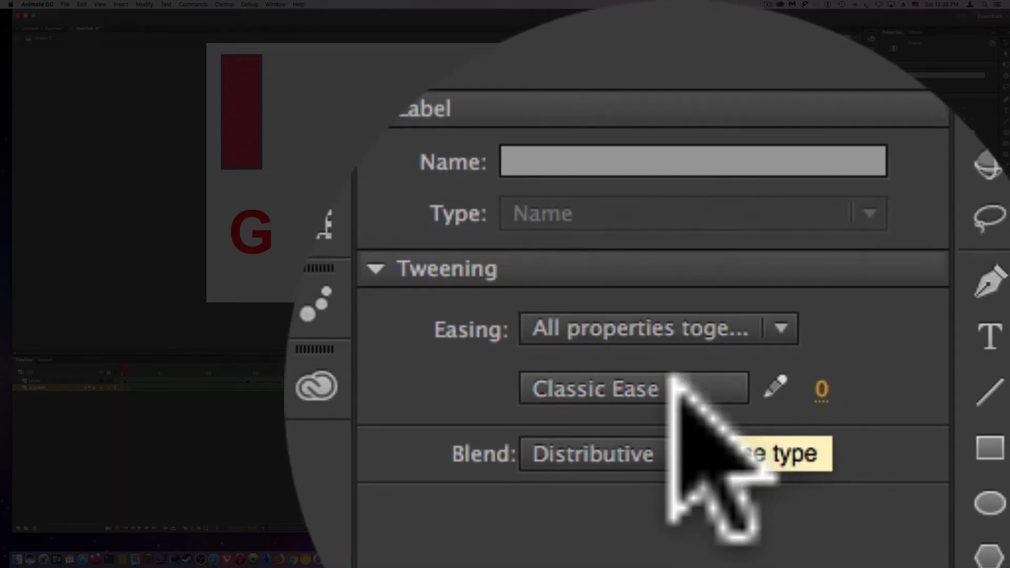
pyautogui.click(676, 383)
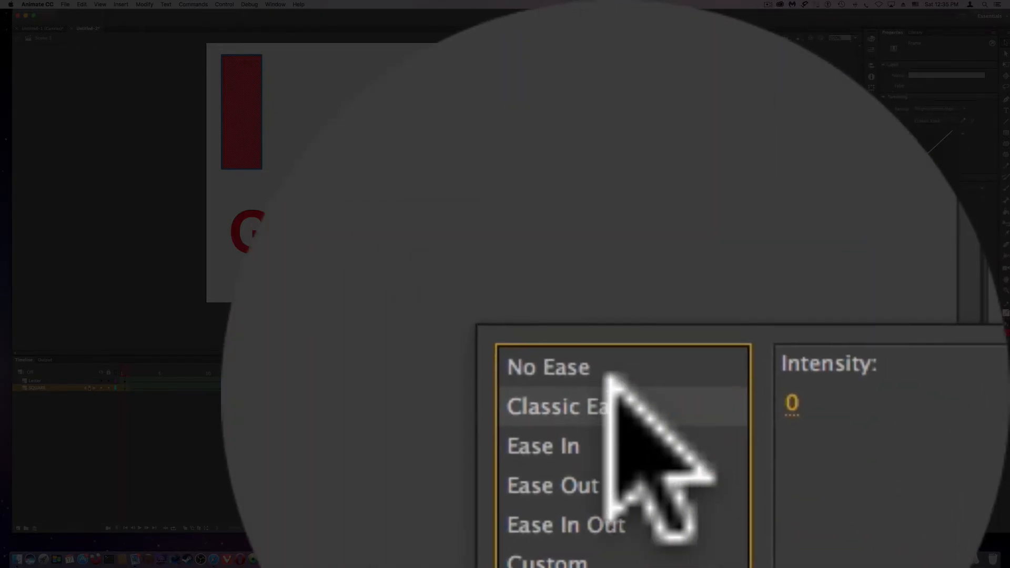
pyautogui.click(611, 376)
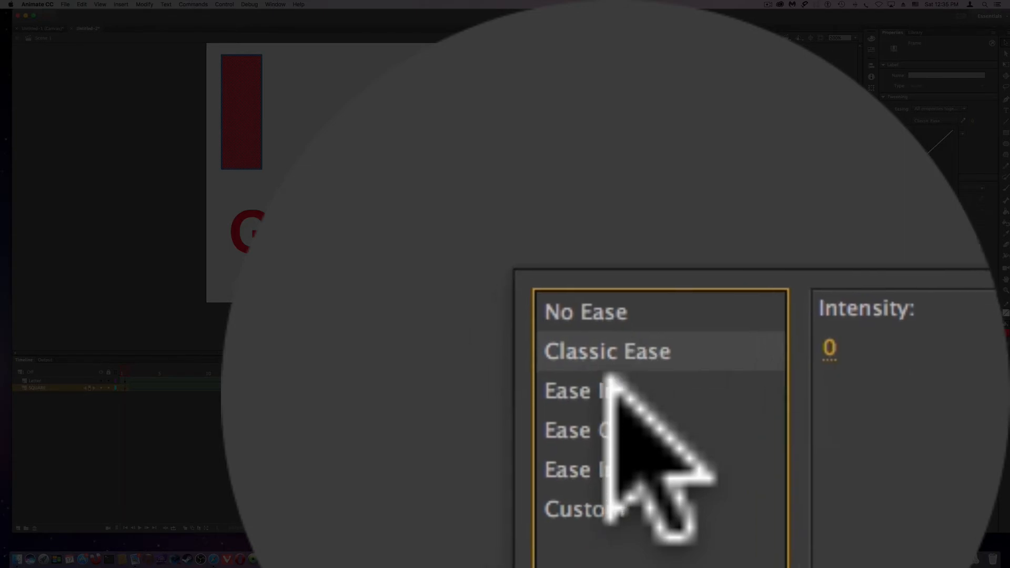
pyautogui.click(610, 376)
pyautogui.click(611, 376)
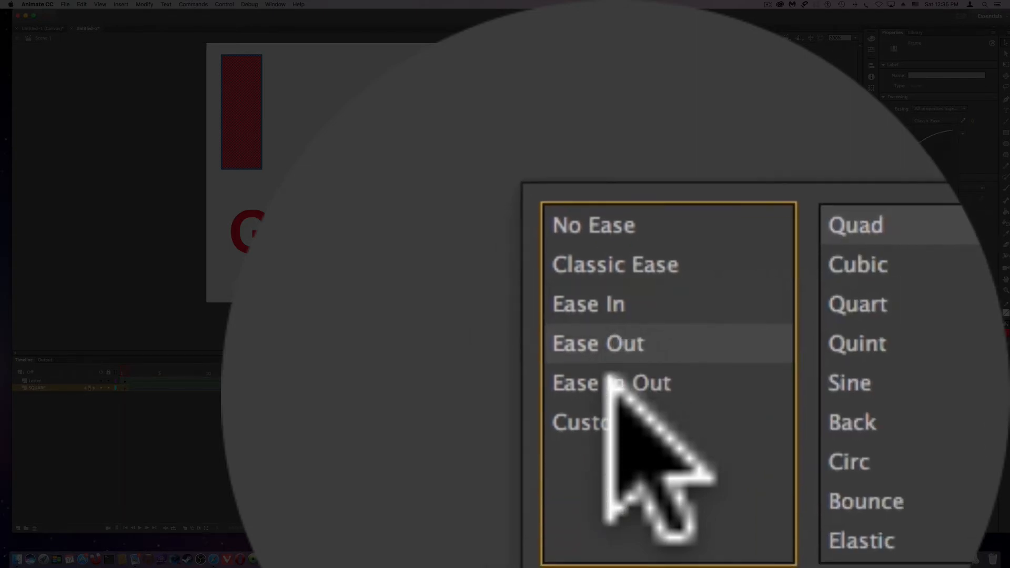
pyautogui.click(611, 375)
pyautogui.click(610, 376)
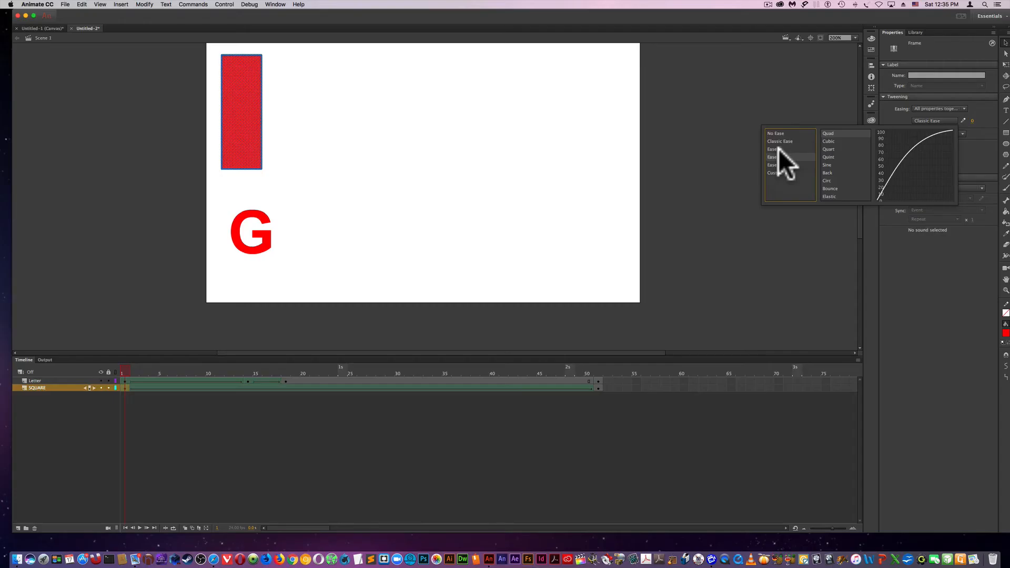
pyautogui.click(778, 150)
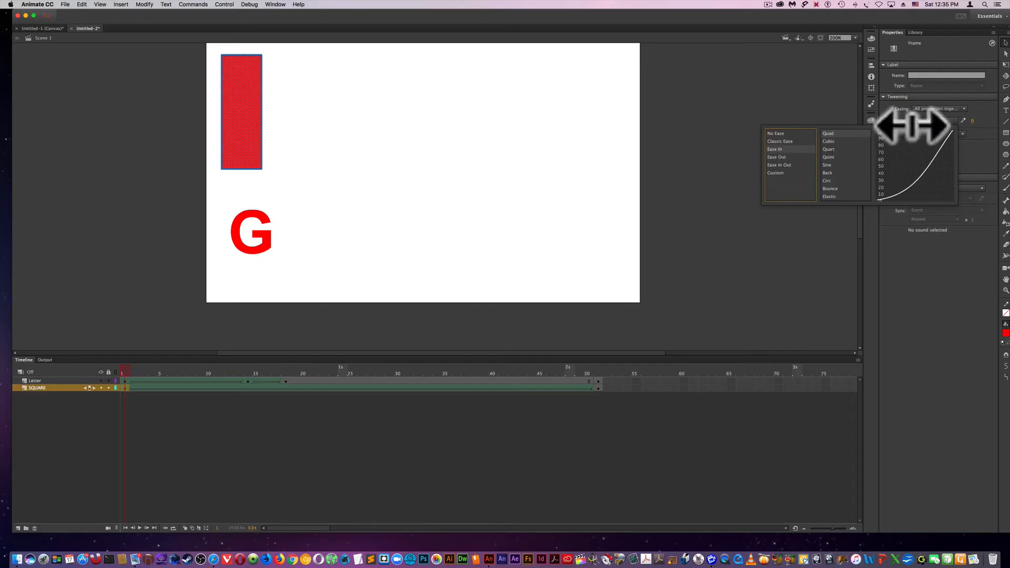
pyautogui.click(980, 112)
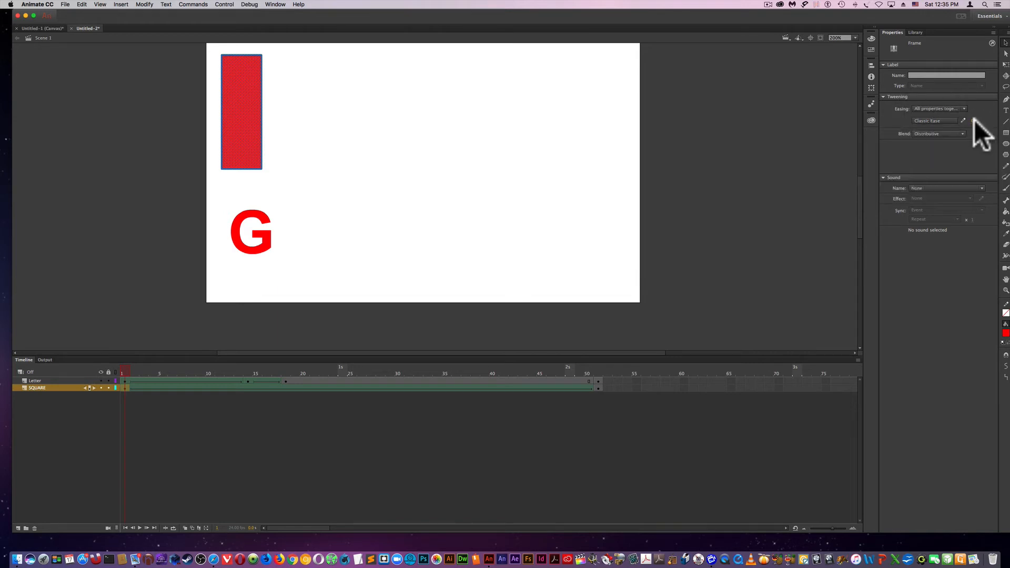
# Lower the Classic Ease value of the SQUARE layer's shape tween
pyautogui.moveTo(976, 121); pyautogui.dragTo(868, 145)
pyautogui.press('Return')
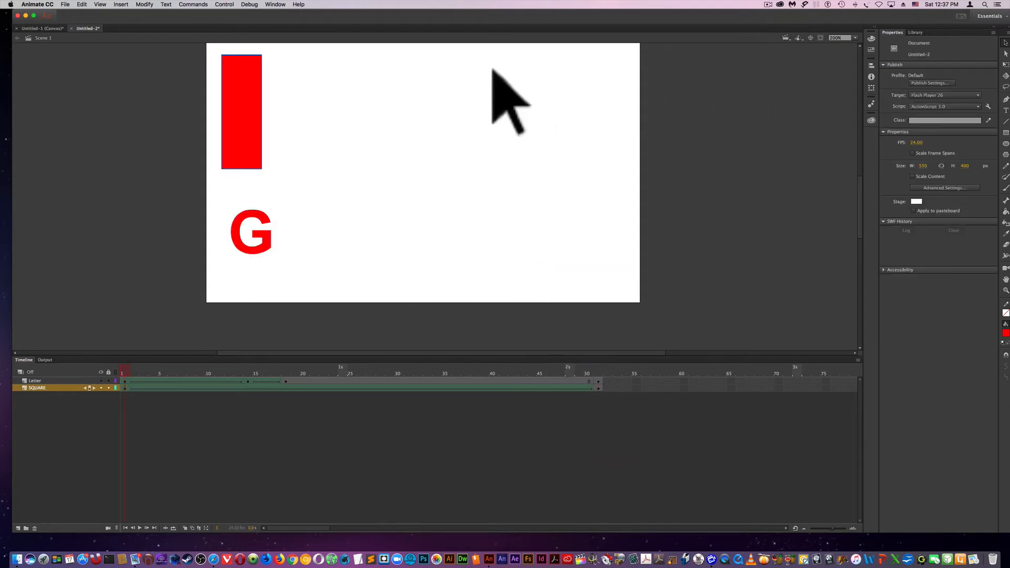
# Create a new 550 by 400 px ActionScript 3.0 document and set the stage magnification to 200%
pyautogui.click(65, 4)
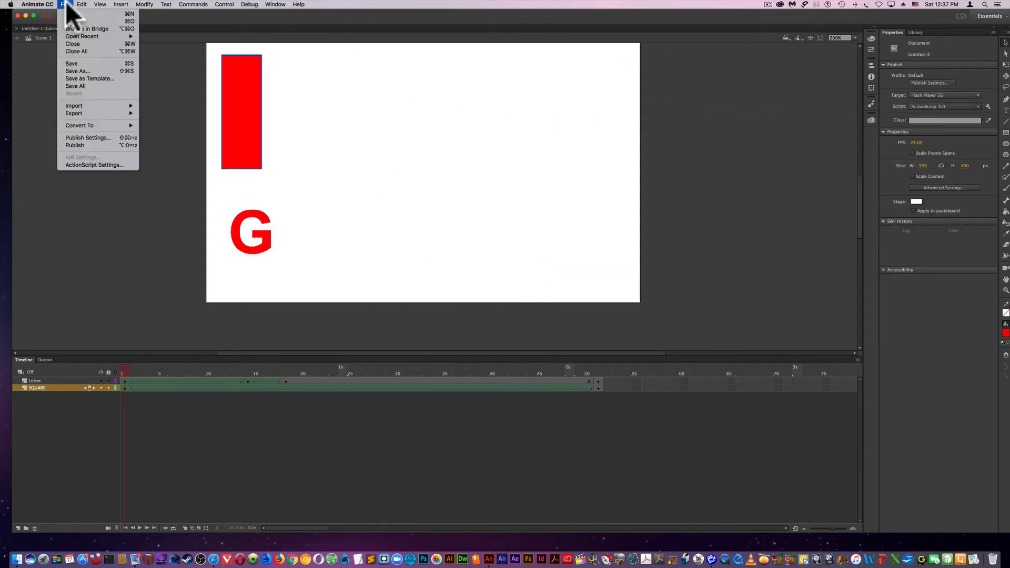
pyautogui.click(81, 15)
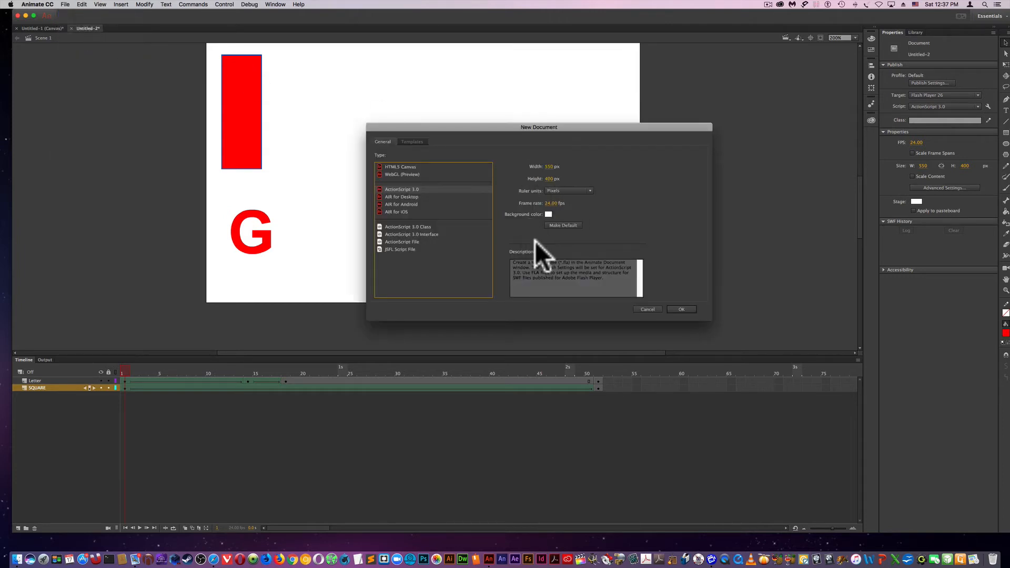
pyautogui.click(680, 307)
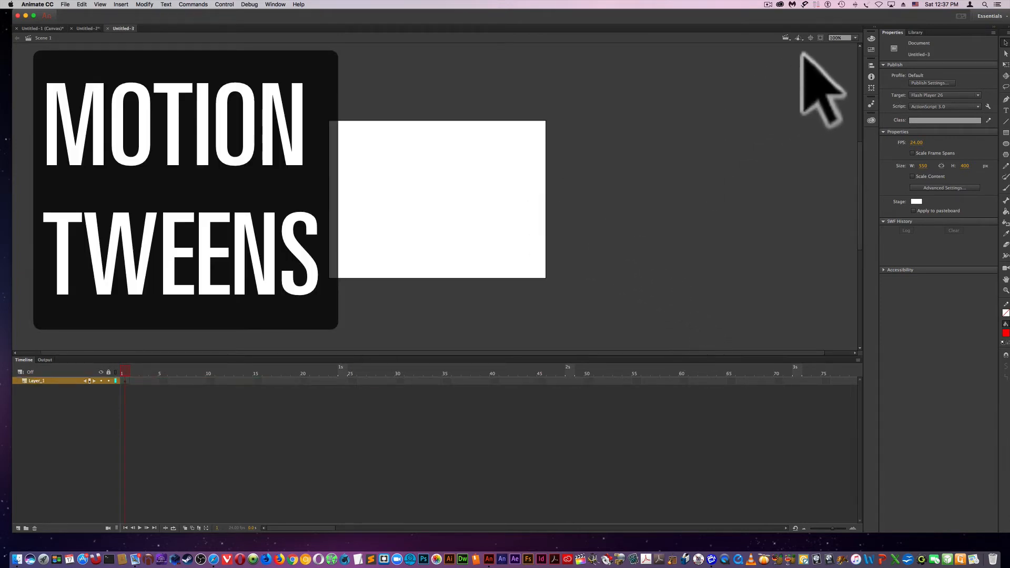
pyautogui.click(857, 37)
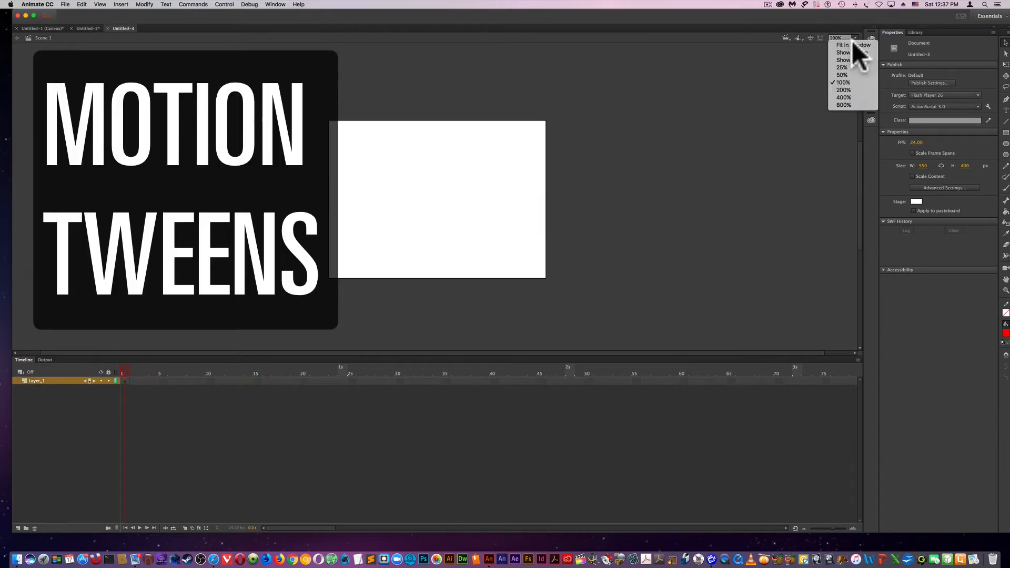
pyautogui.click(841, 90)
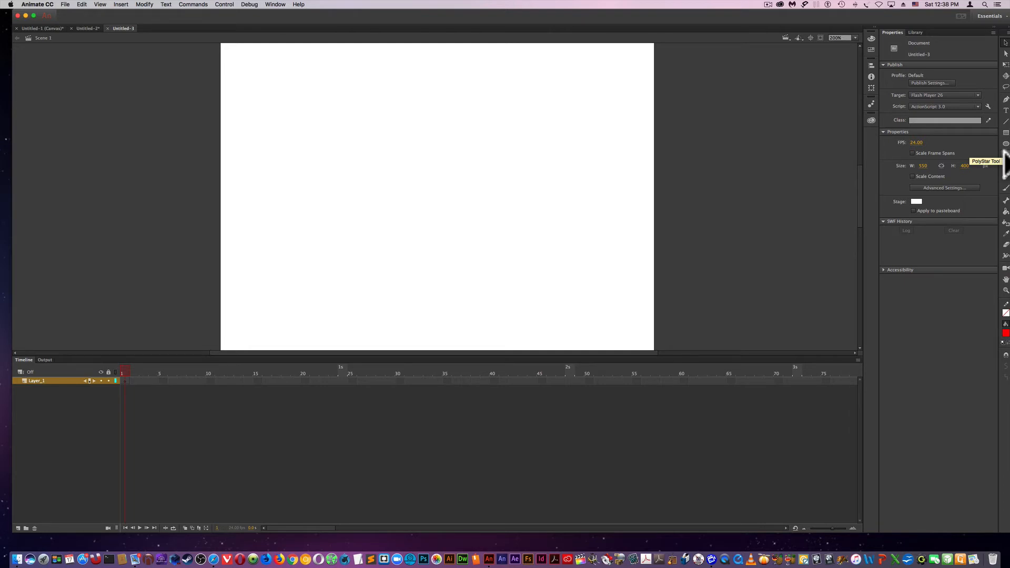
# Draw a red pentagon without a stroke near the stage's upper-left corner using the PolyStar tool, and select it
pyautogui.click(1004, 154)
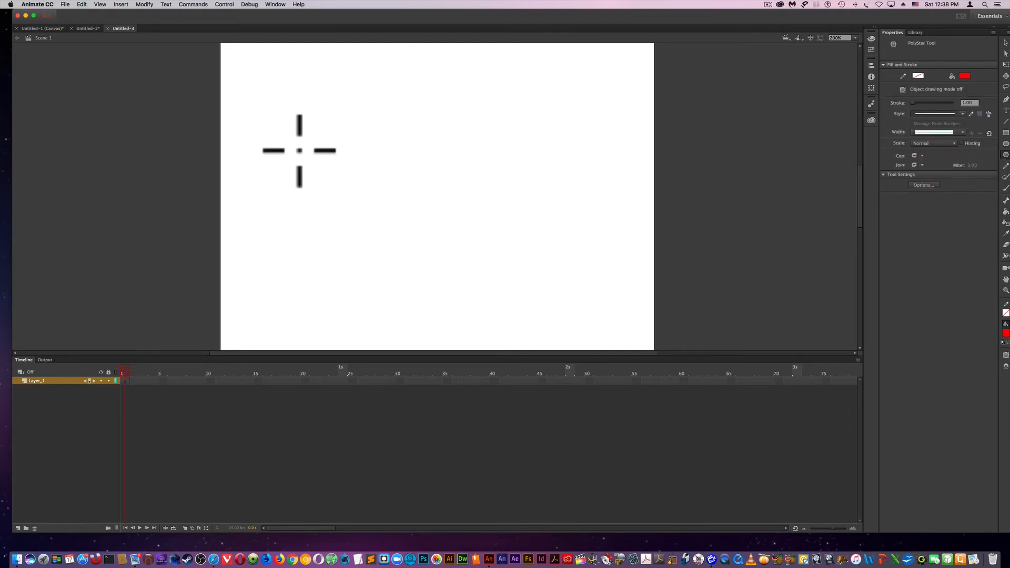
pyautogui.moveTo(302, 154); pyautogui.dragTo(326, 176)
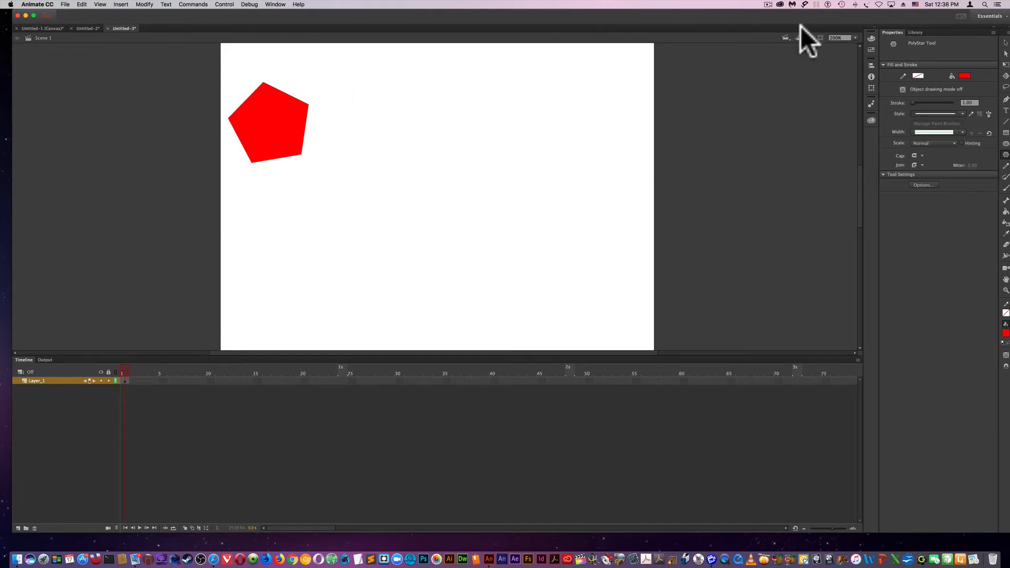
pyautogui.click(1005, 42)
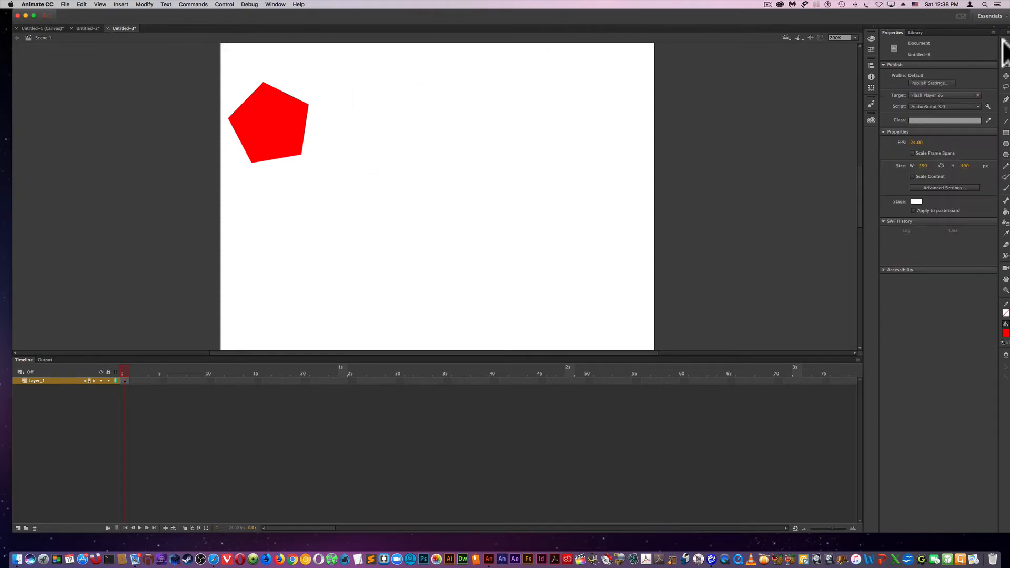
pyautogui.click(278, 122)
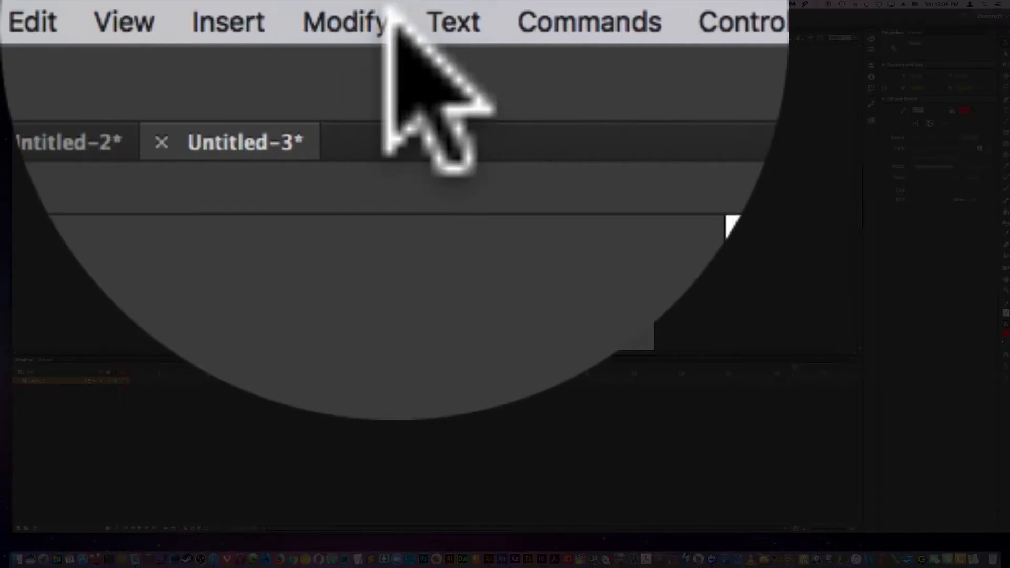
# Convert the selected pentagon to a Movie Clip symbol named zPoly
pyautogui.click(145, 4)
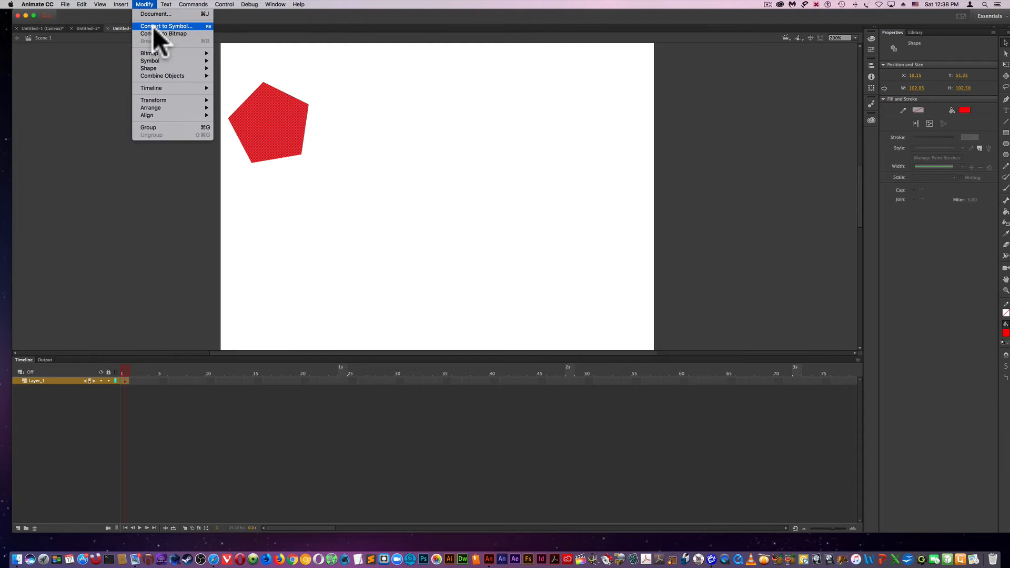
pyautogui.click(153, 27)
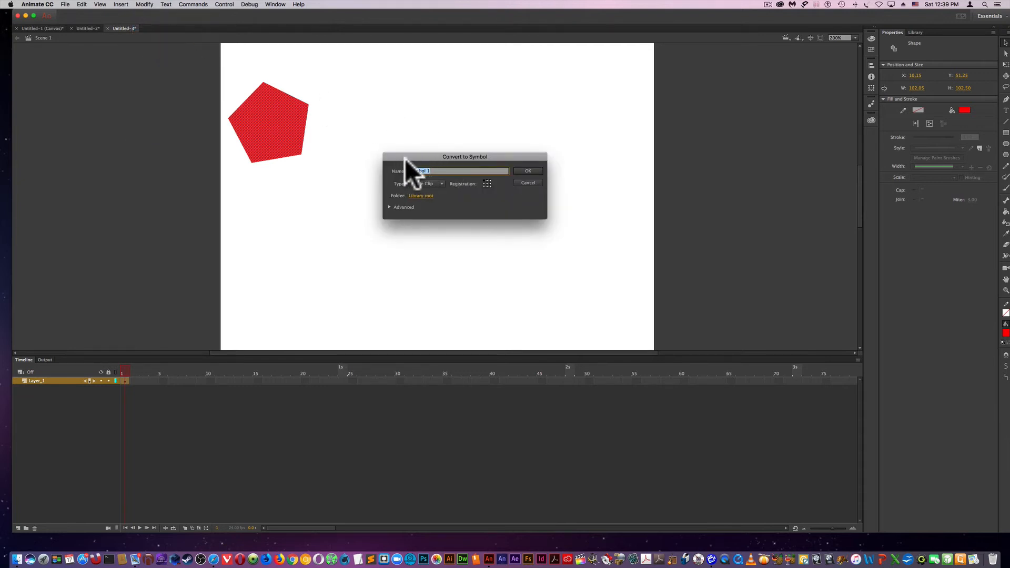
pyautogui.write('zPoly')
pyautogui.click(529, 170)
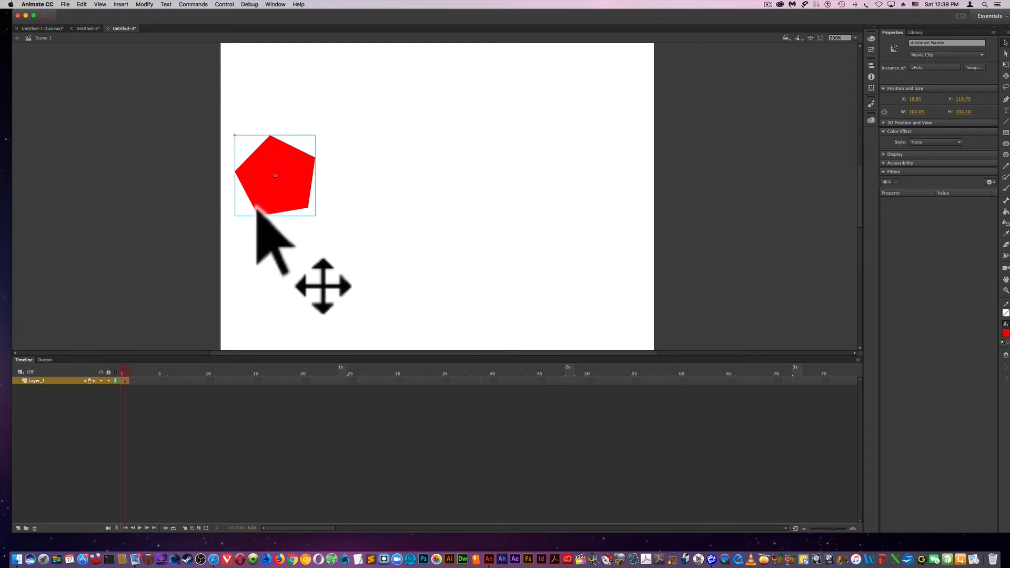
# Create a motion tween from frame 1 of Layer_1 and move the pentagon to the stage's right side at frame 24
pyautogui.click(125, 381)
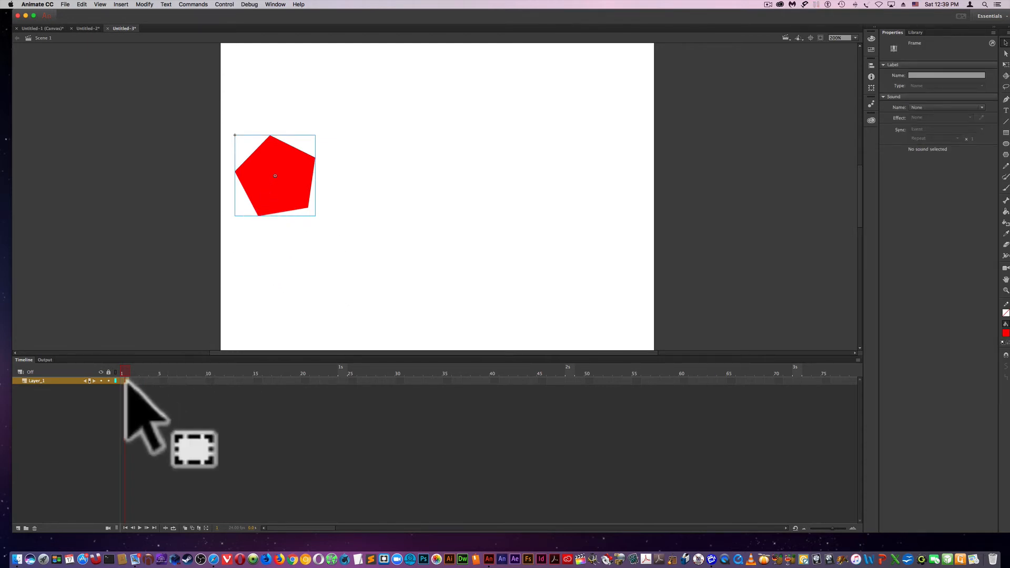
pyautogui.rightClick(125, 380)
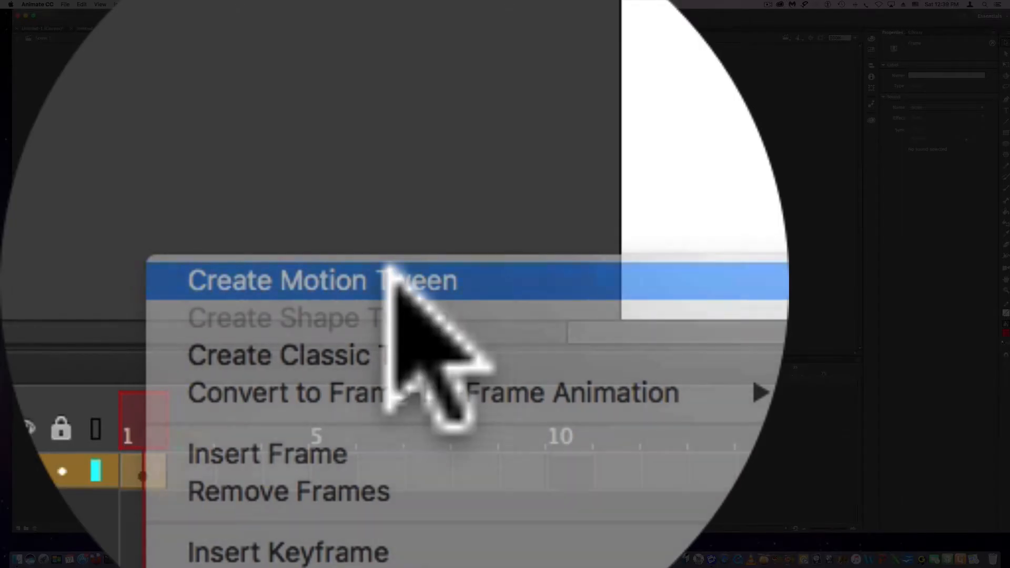
pyautogui.click(394, 279)
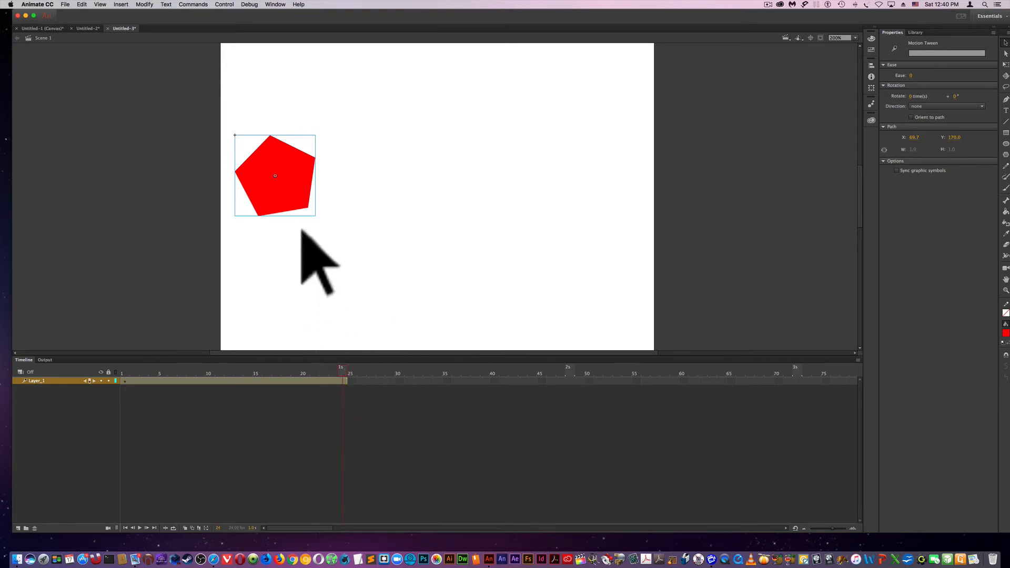
pyautogui.moveTo(286, 181); pyautogui.dragTo(589, 214)
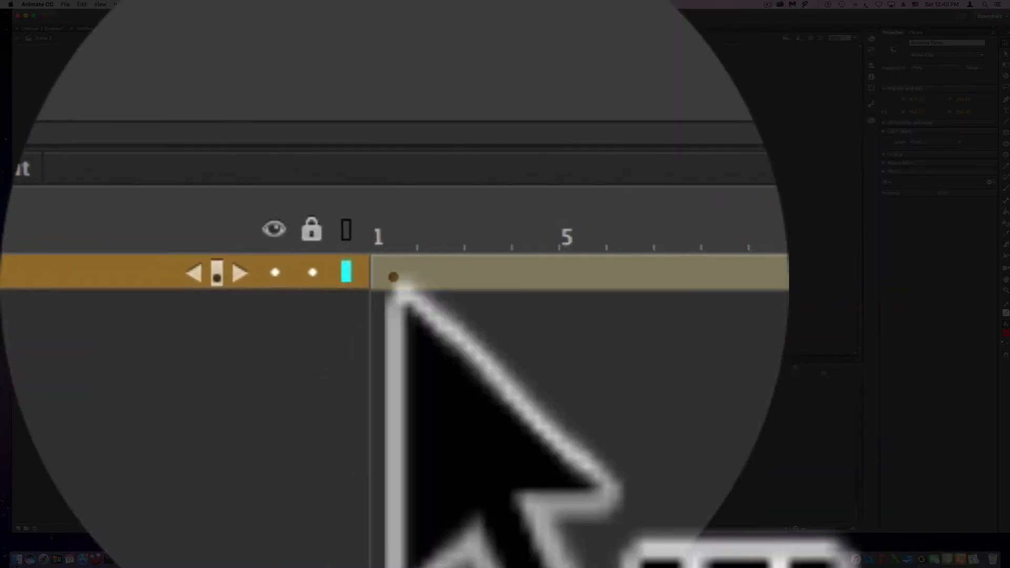
# Play the pentagon's straight motion tween from frame 1
pyautogui.click(125, 381)
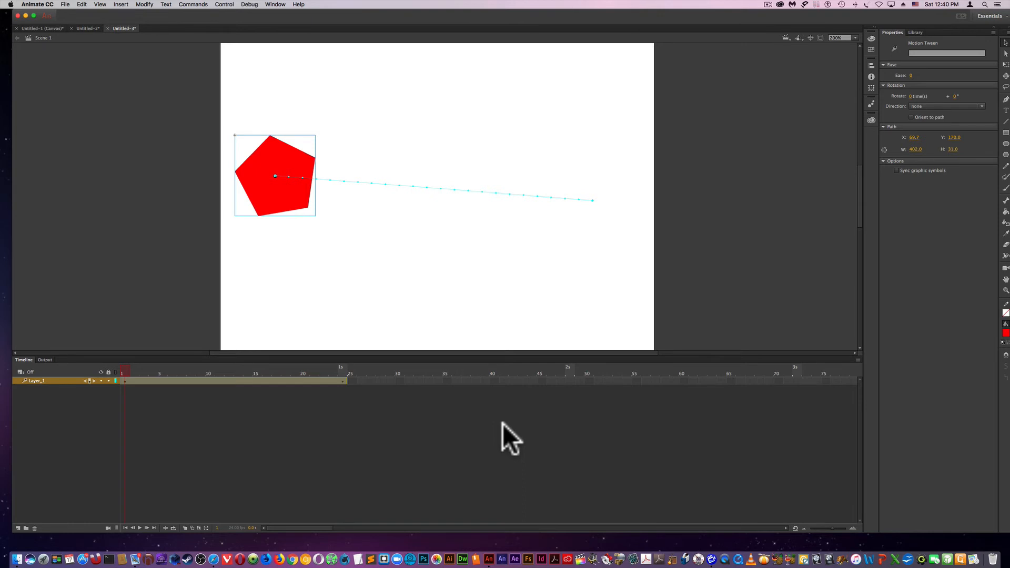
pyautogui.press('Return')
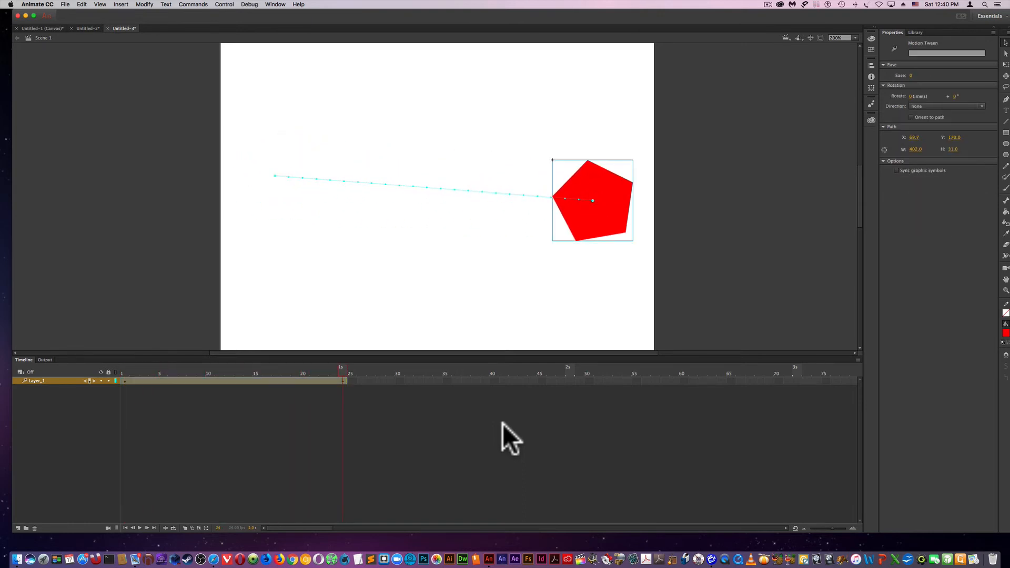
pyautogui.press('Return')
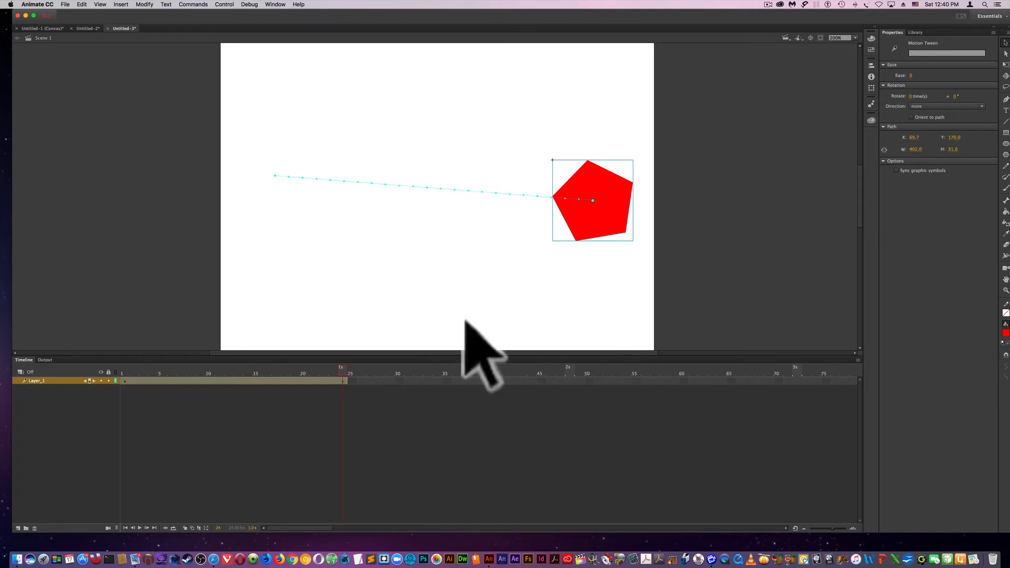
# Bend the pentagon's motion path into an upward arc and play the animation from frame 1
pyautogui.click(443, 195)
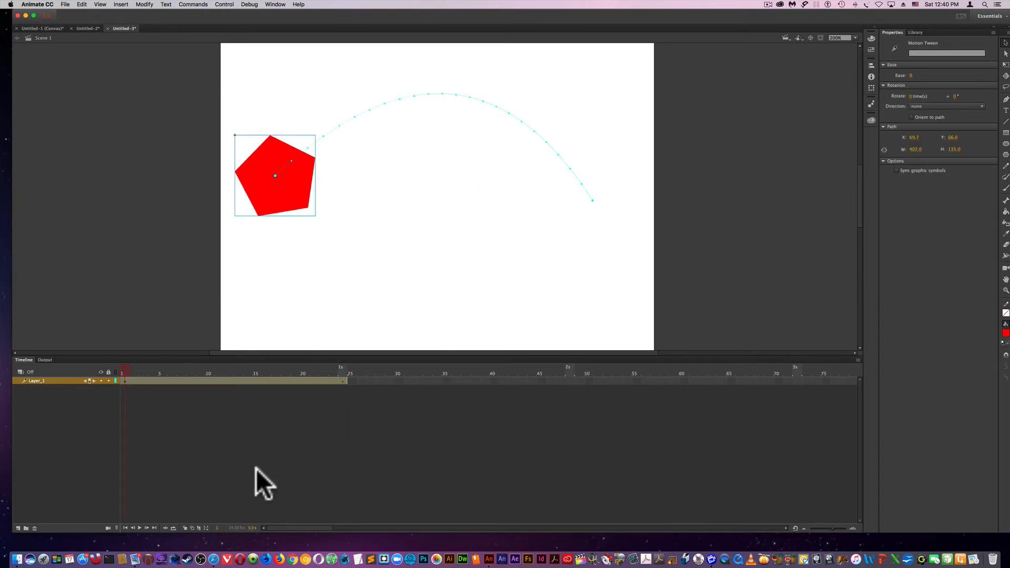
pyautogui.press('Return')
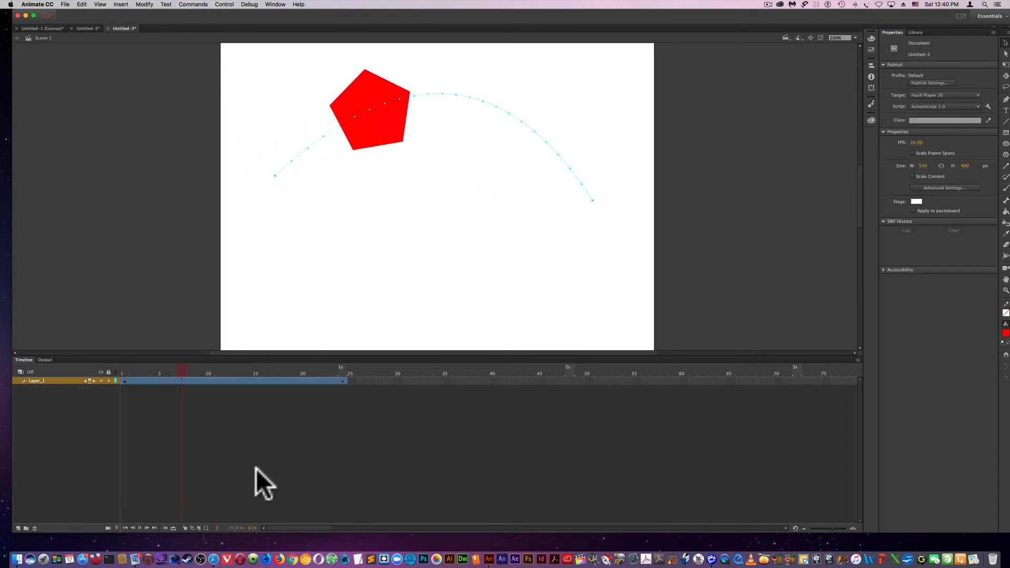
pyautogui.press('Return')
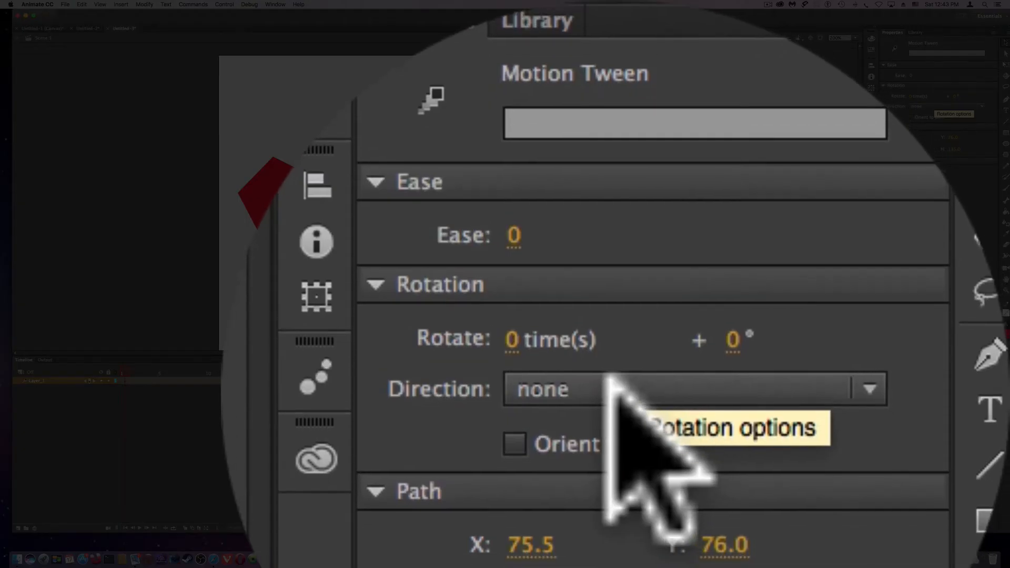
# Check the motion tween's rotation direction options, leave the direction at none, and enable Orient to path
pyautogui.click(929, 108)
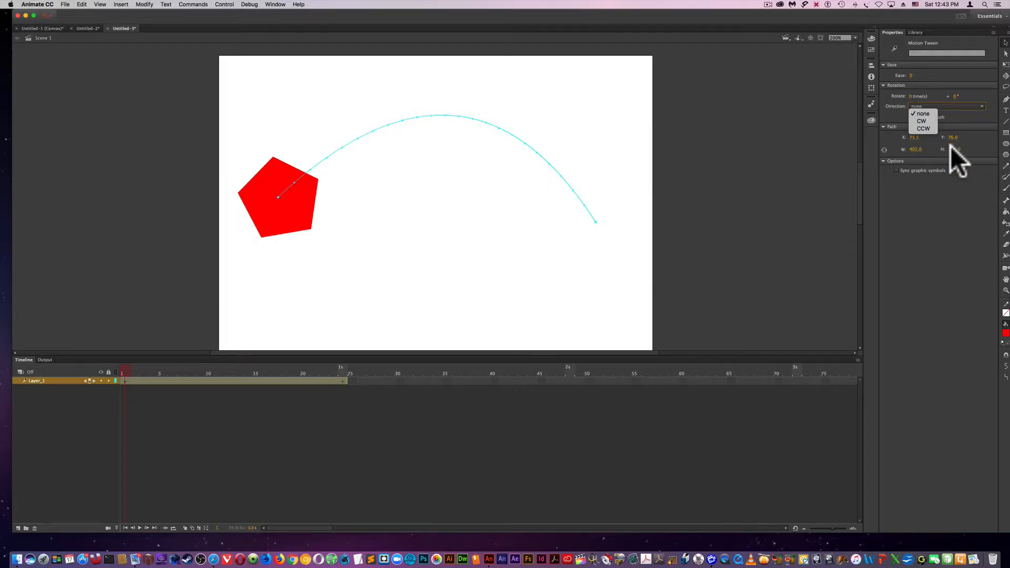
pyautogui.click(951, 147)
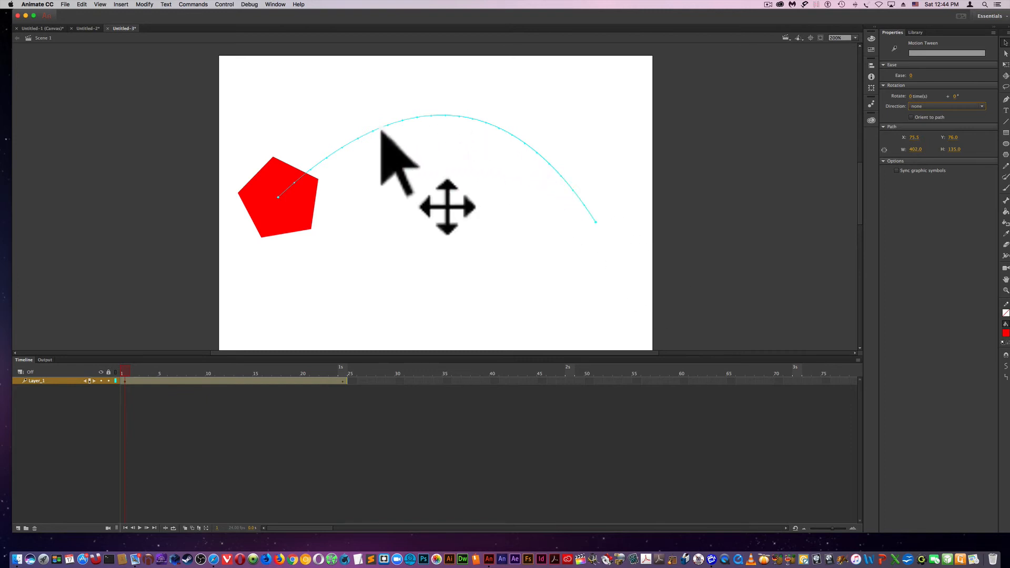
pyautogui.click(910, 117)
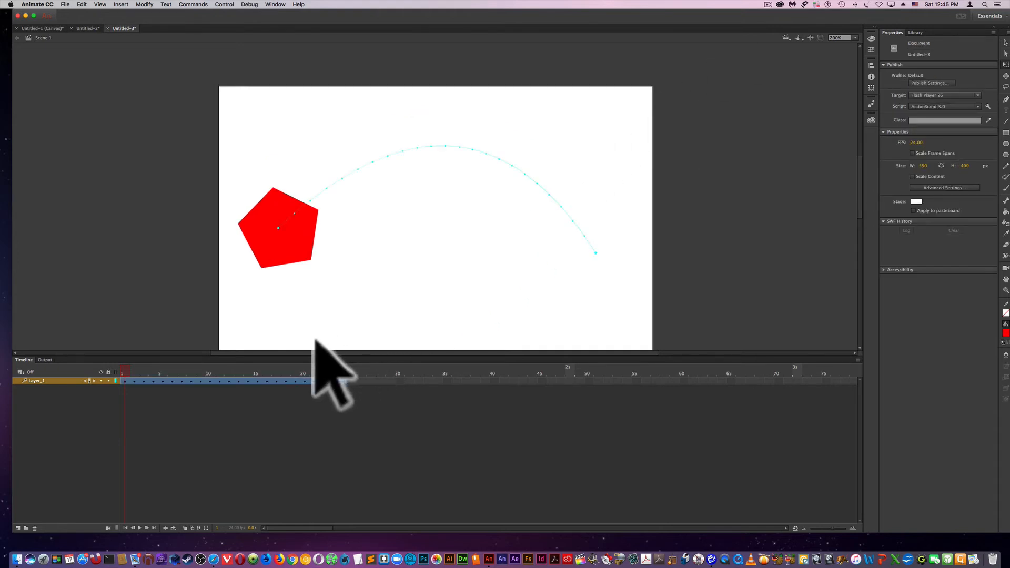
# Enlarge the pentagon at frame 24 to about 367 by 340 px, and scrub the tween back to frame 1
pyautogui.scroll(2, 315, 341)
pyautogui.moveTo(122, 370); pyautogui.dragTo(340, 375)
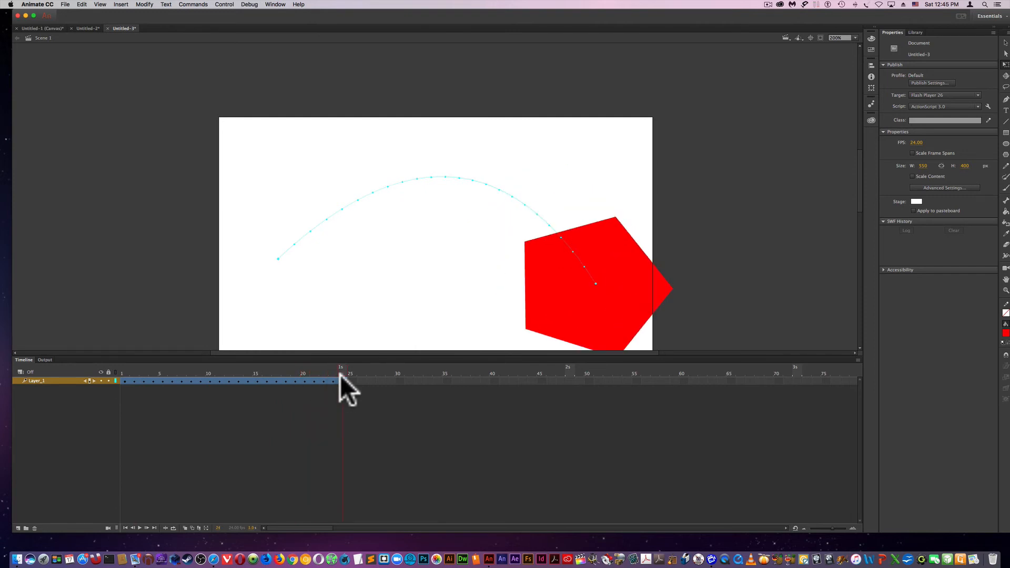
pyautogui.click(568, 314)
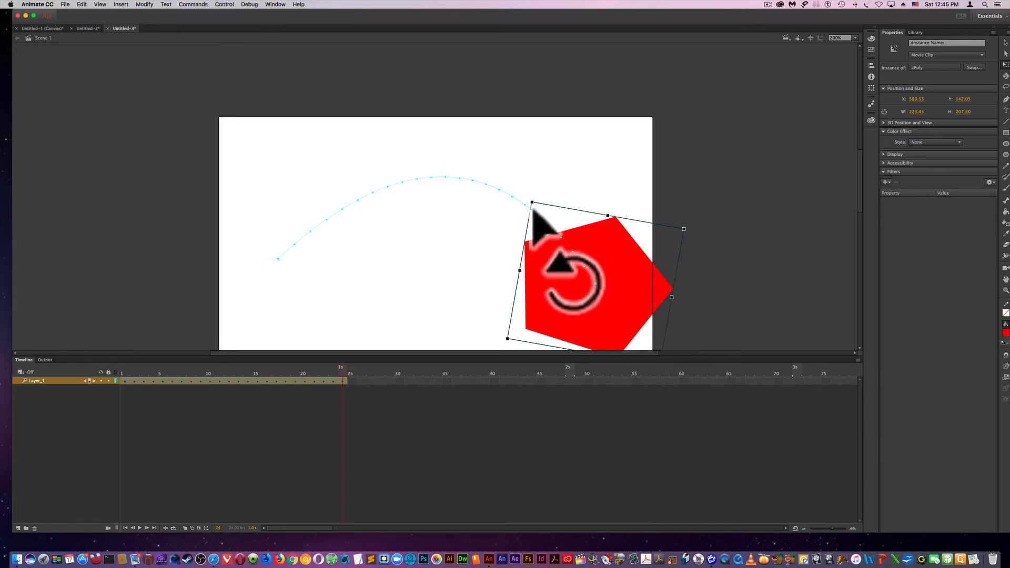
pyautogui.moveTo(556, 228); pyautogui.dragTo(517, 171)
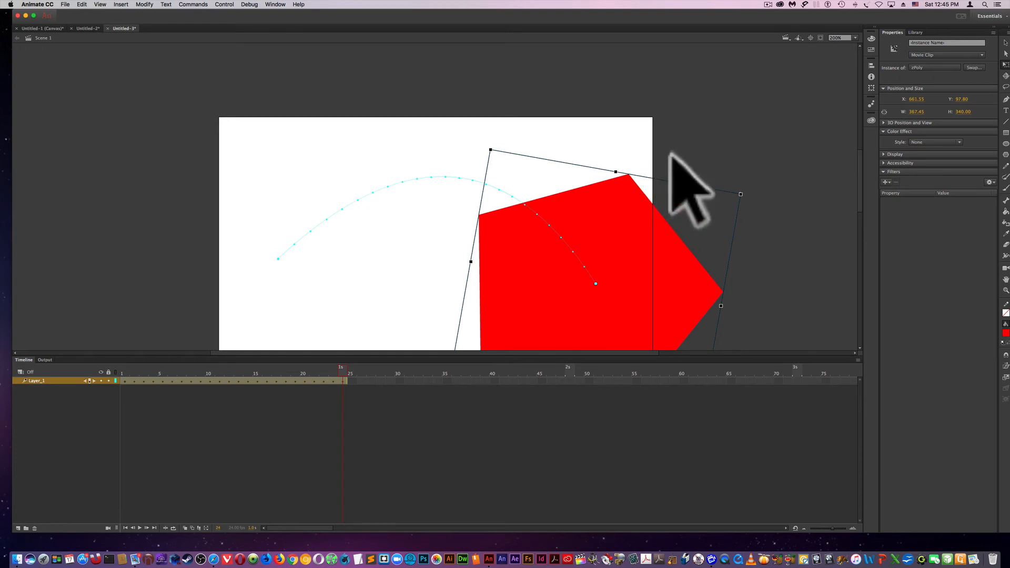
pyautogui.scroll(-3, 674, 166)
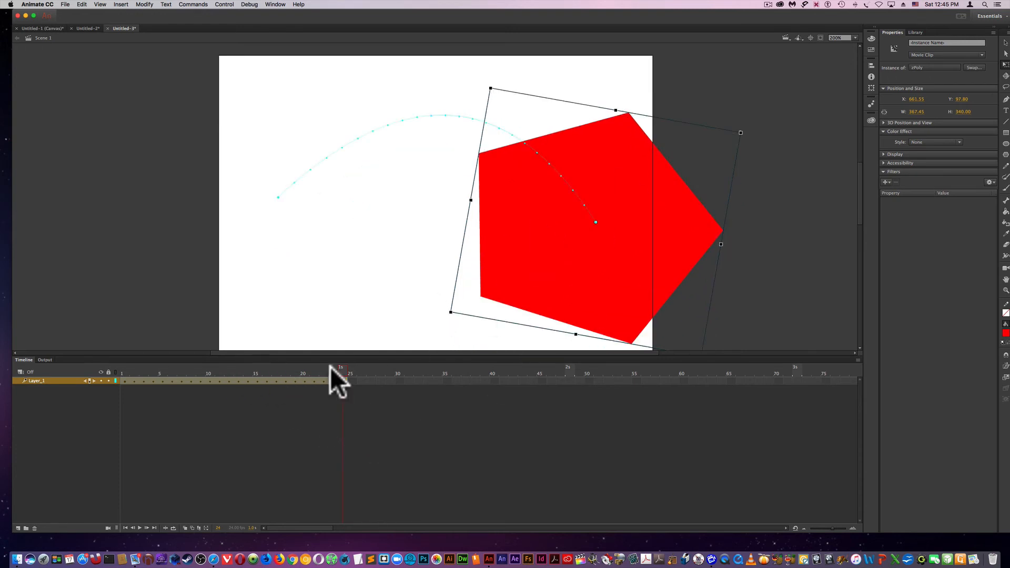
pyautogui.moveTo(340, 368); pyautogui.dragTo(122, 371)
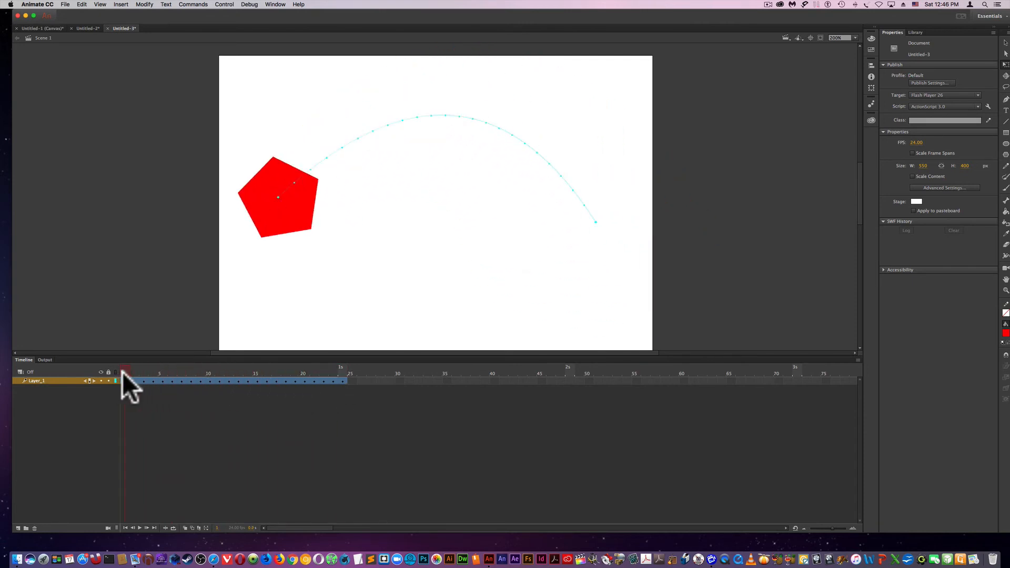
pyautogui.click(124, 380)
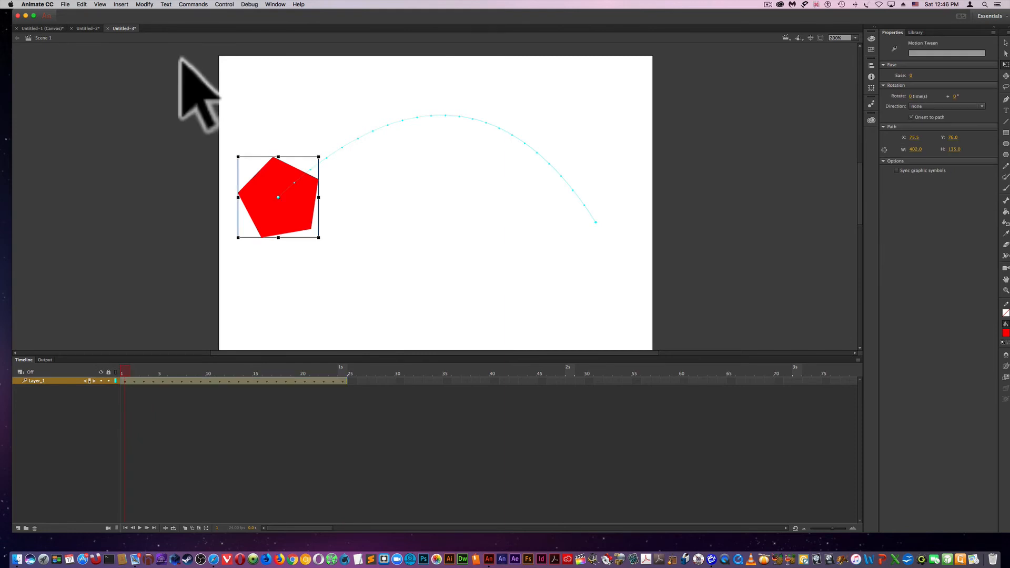
# Create a new 550 by 400 px ActionScript 3.0 document at 24 fps for the classic tween
pyautogui.click(65, 4)
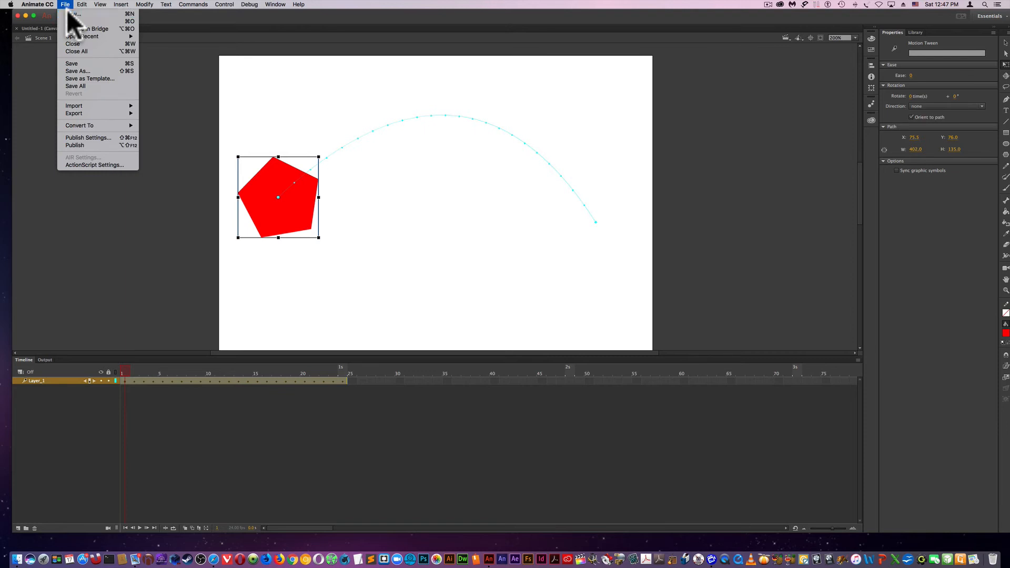
pyautogui.click(69, 13)
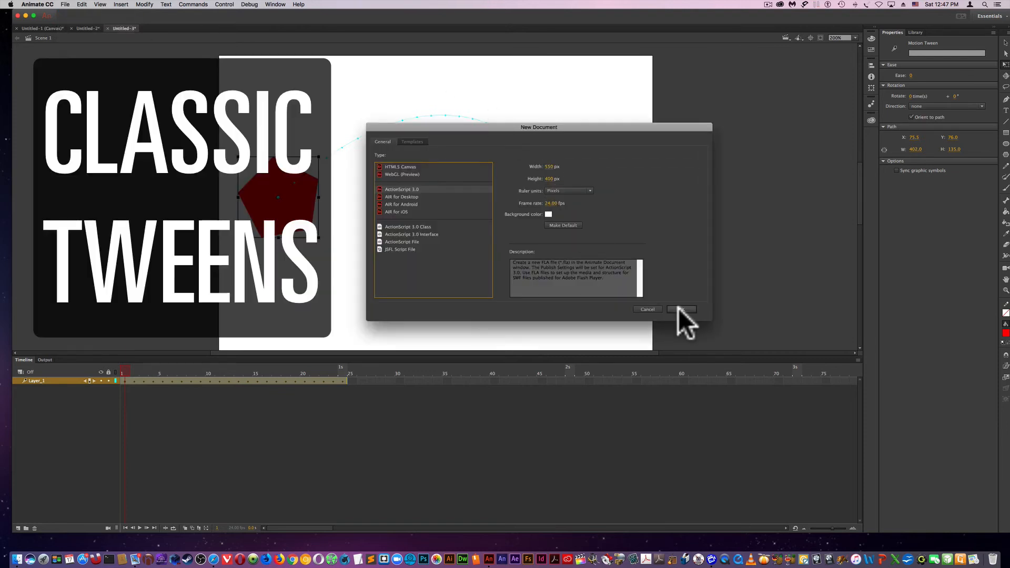
pyautogui.click(681, 309)
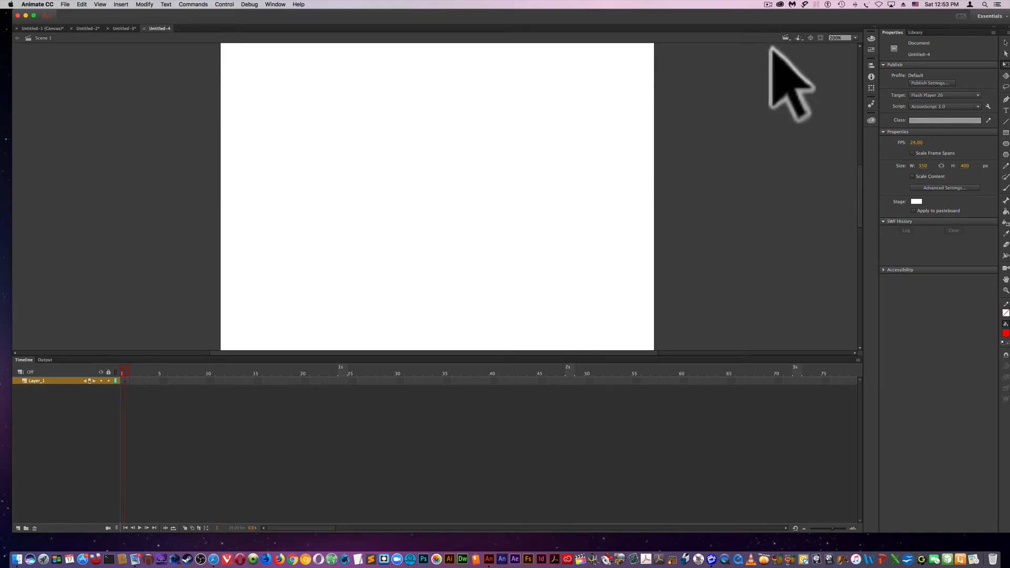
pyautogui.moveTo(741, 13); pyautogui.dragTo(739, 15)
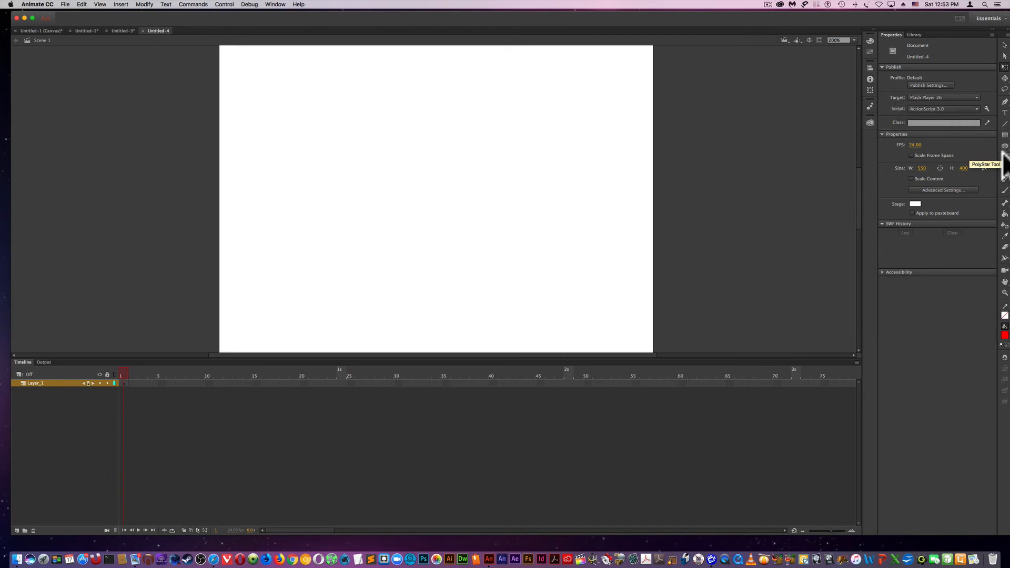
# Draw a red rectangle without a stroke, about 69 by 107 px, near the stage's left side
pyautogui.click(1005, 136)
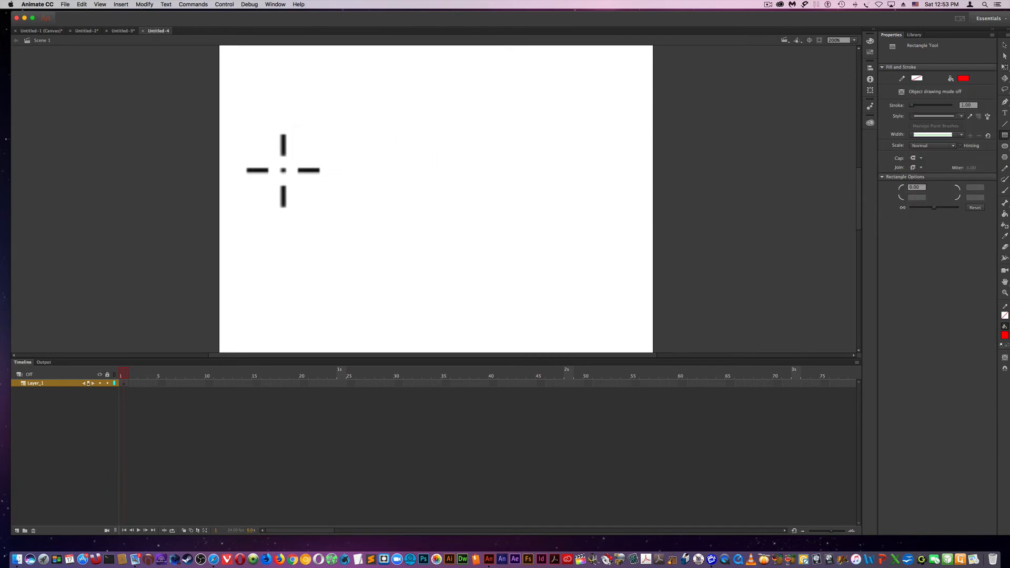
pyautogui.moveTo(260, 147)
pyautogui.mouseDown()
pyautogui.moveTo(286, 156)
pyautogui.moveTo(314, 230)
pyautogui.mouseUp()
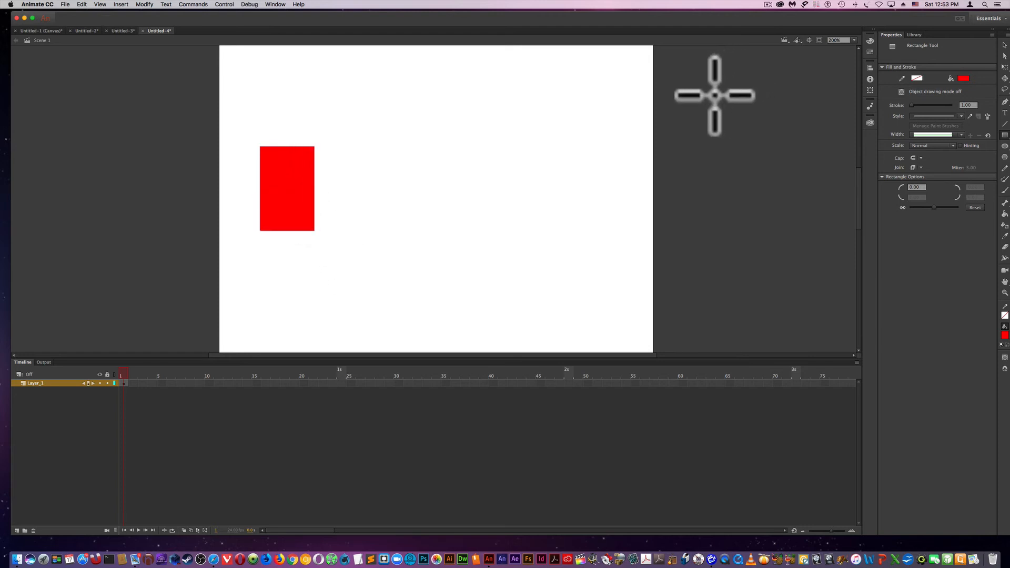
pyautogui.press('v')
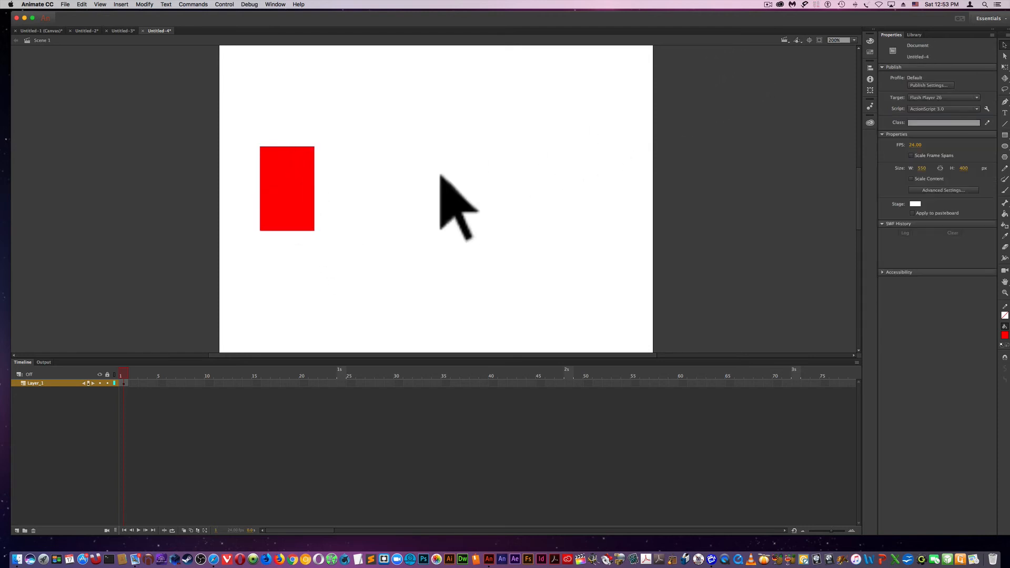
# Convert the red rectangle into a Graphic symbol named RECT
pyautogui.click(293, 181)
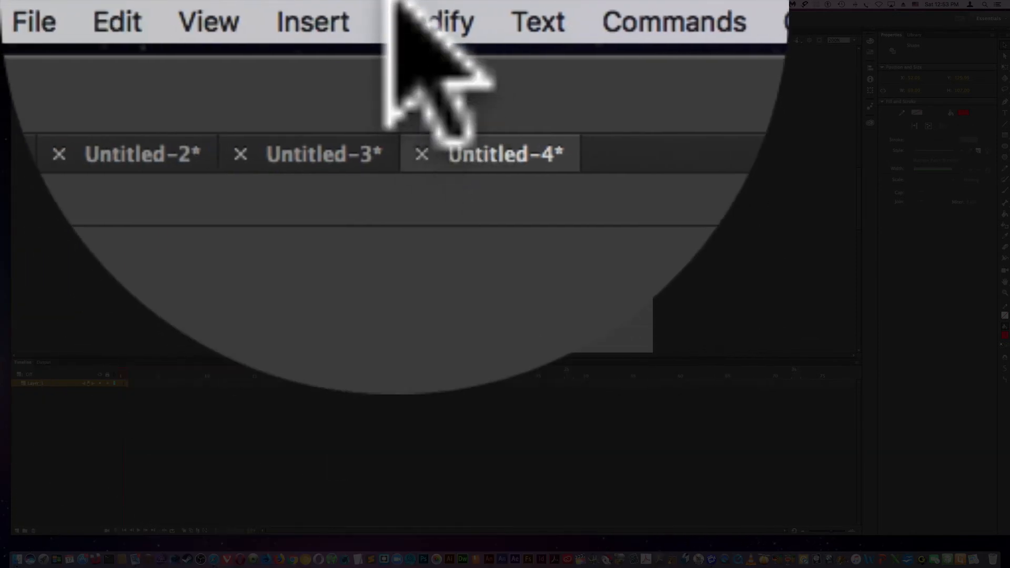
pyautogui.click(140, 3)
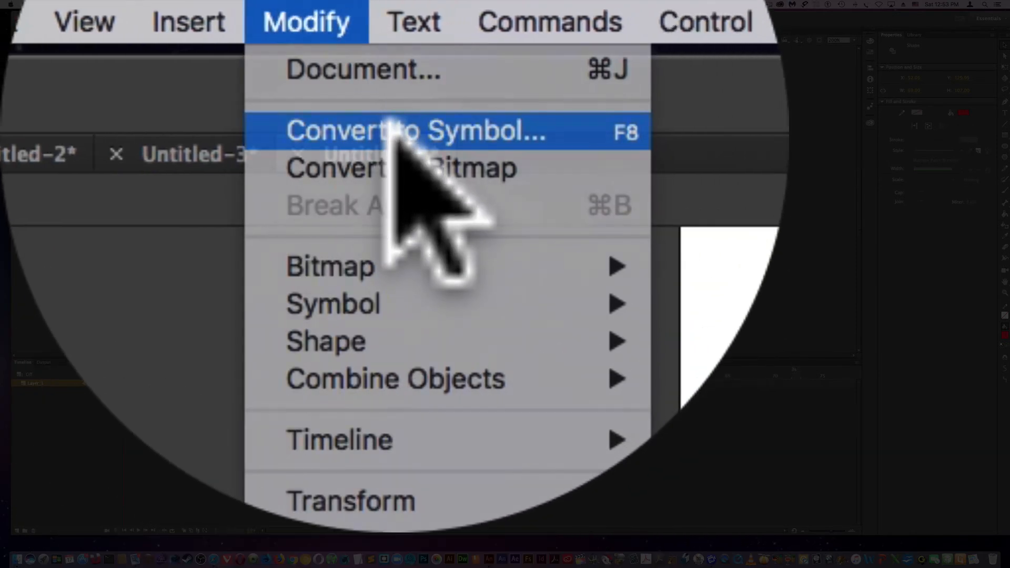
pyautogui.click(402, 134)
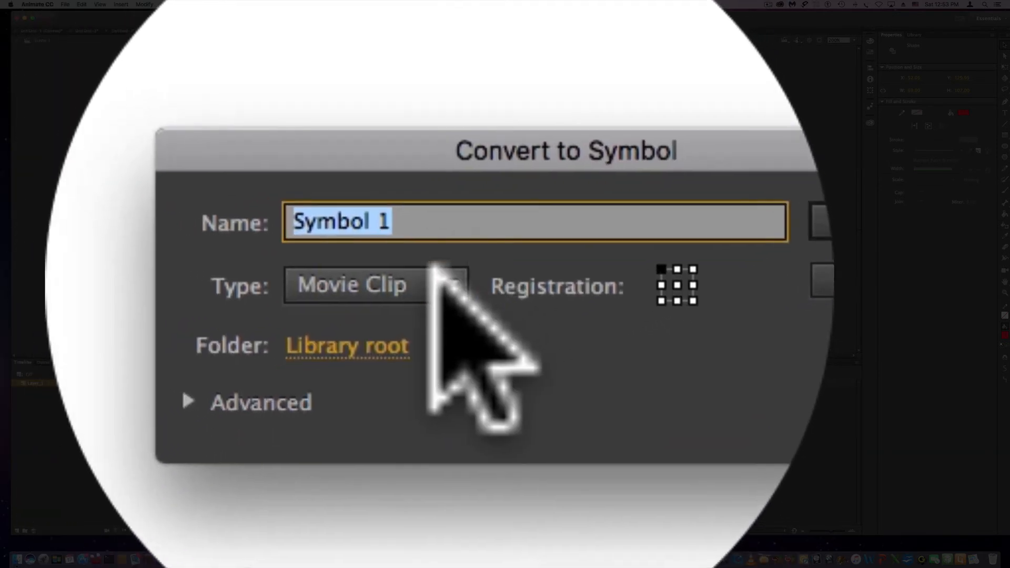
pyautogui.click(429, 276)
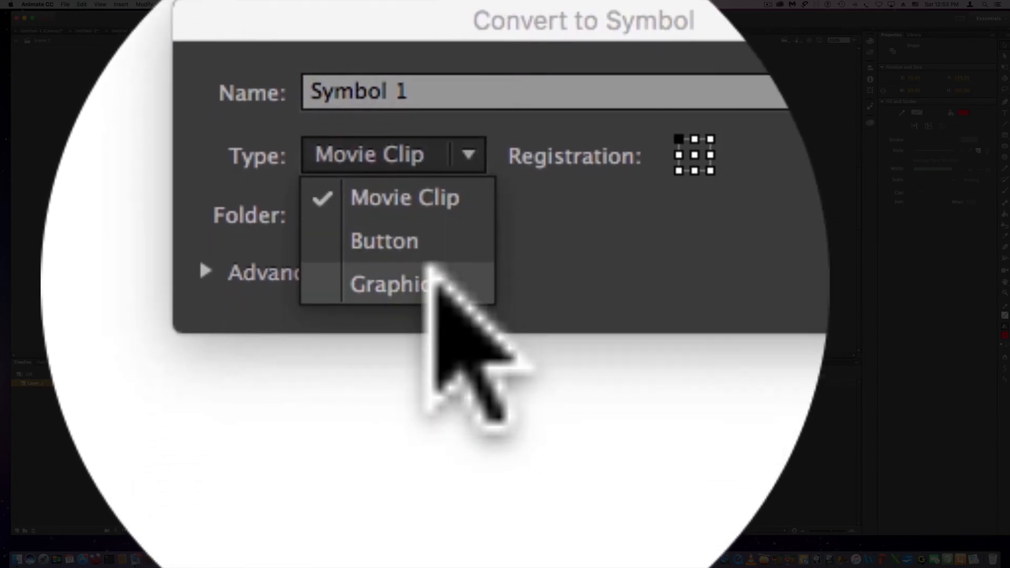
pyautogui.click(435, 279)
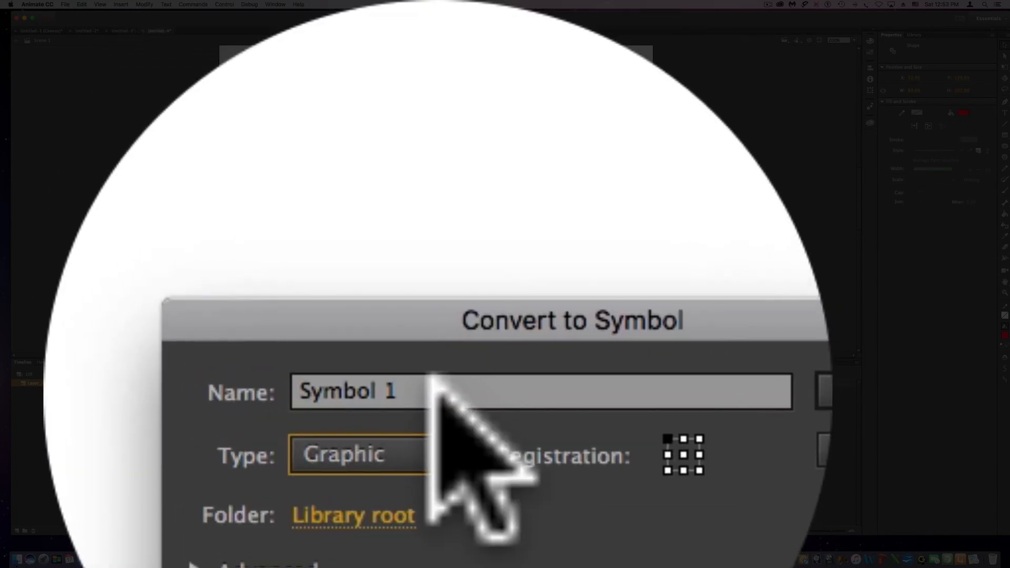
pyautogui.click(435, 170)
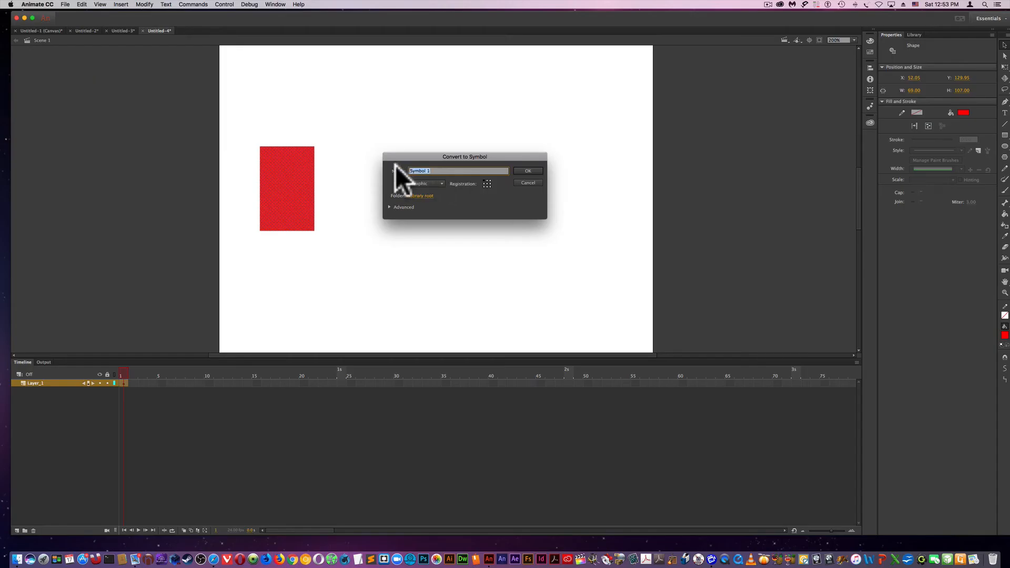
pyautogui.write('RECT')
pyautogui.click(528, 171)
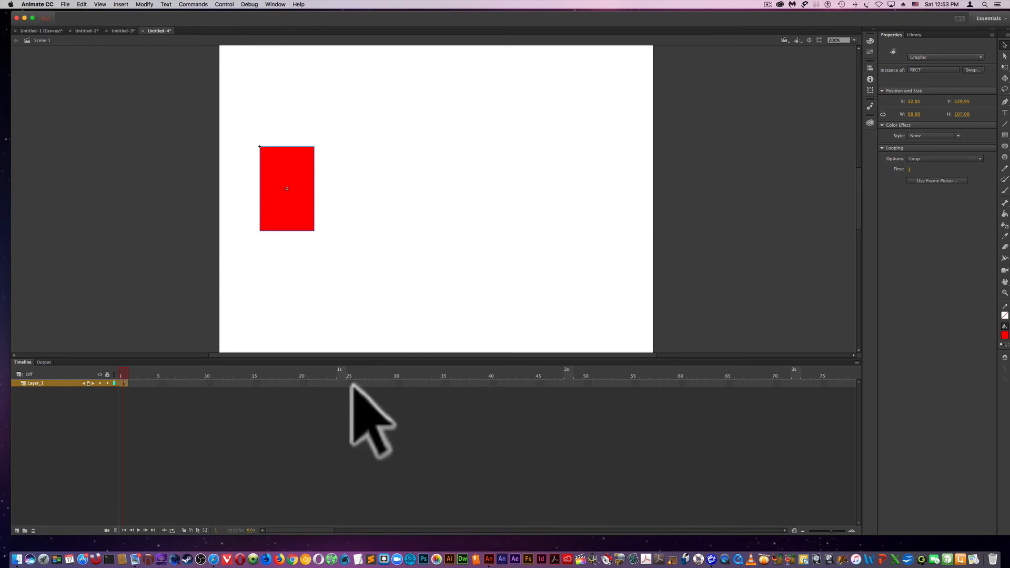
# Insert a keyframe at frame 30 of Layer_1
pyautogui.click(397, 384)
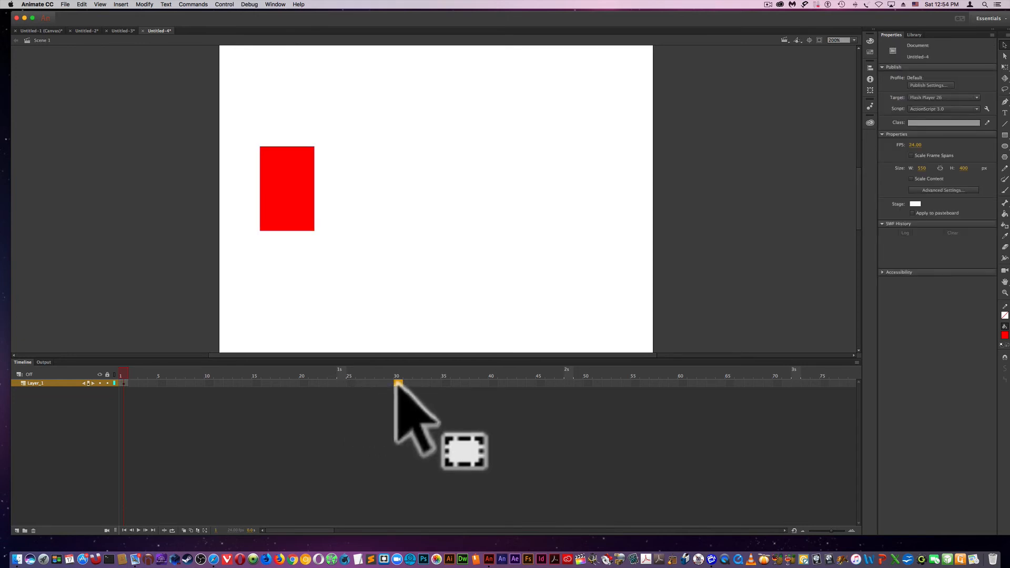
pyautogui.click(120, 4)
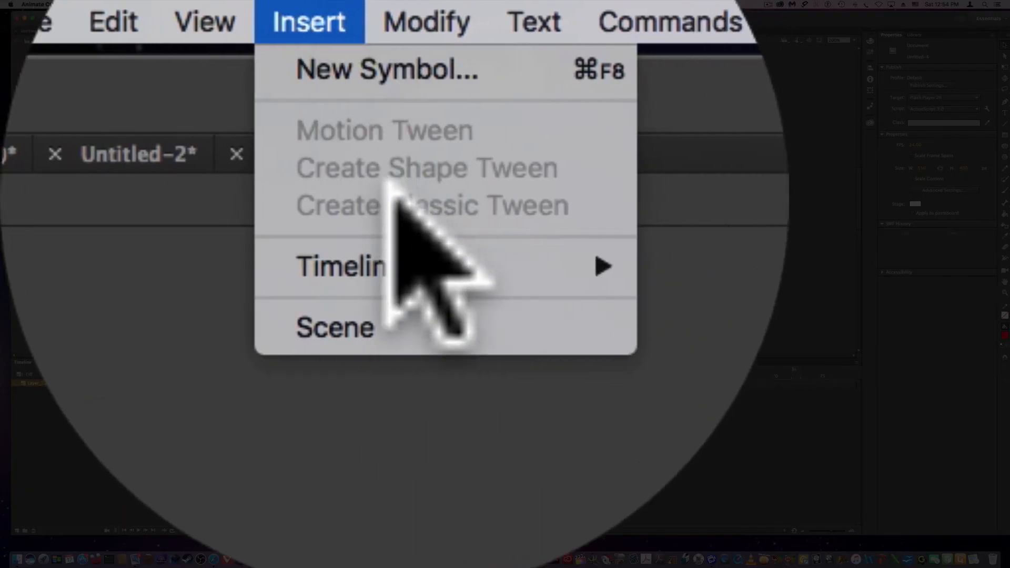
pyautogui.moveTo(140, 52)
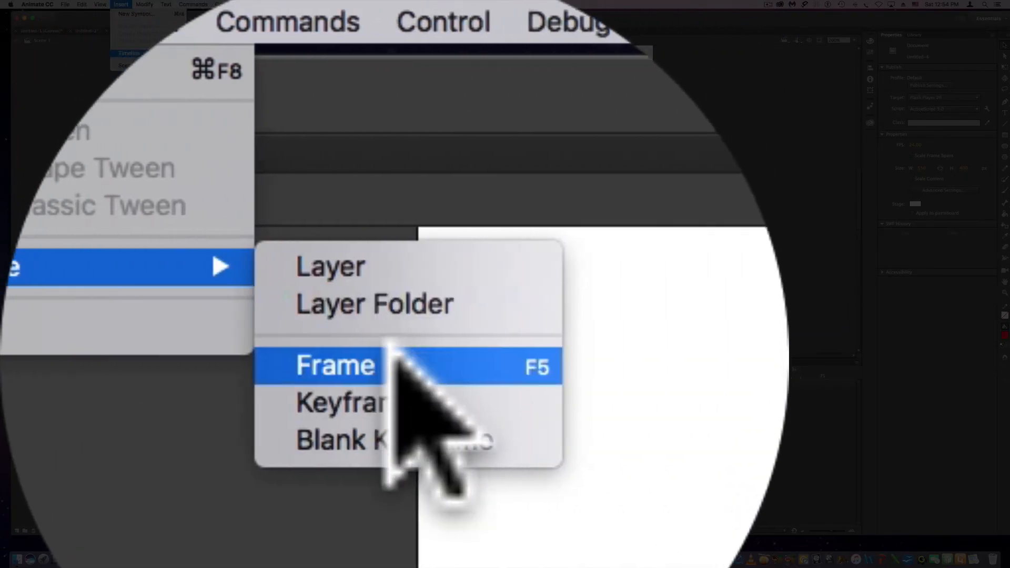
pyautogui.click(239, 97)
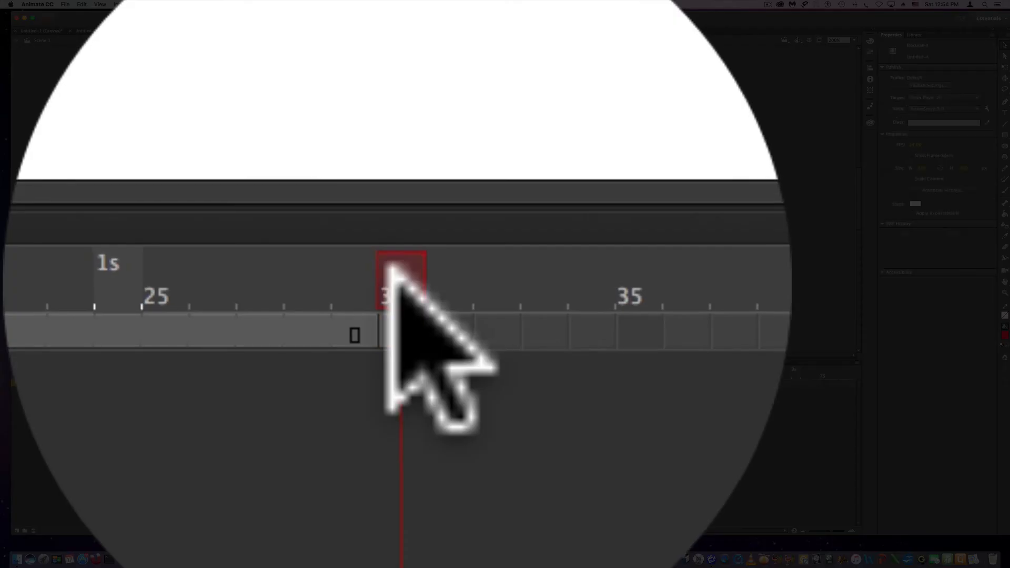
pyautogui.moveTo(398, 373)
pyautogui.mouseDown()
pyautogui.moveTo(122, 373)
pyautogui.moveTo(398, 373)
pyautogui.mouseUp()
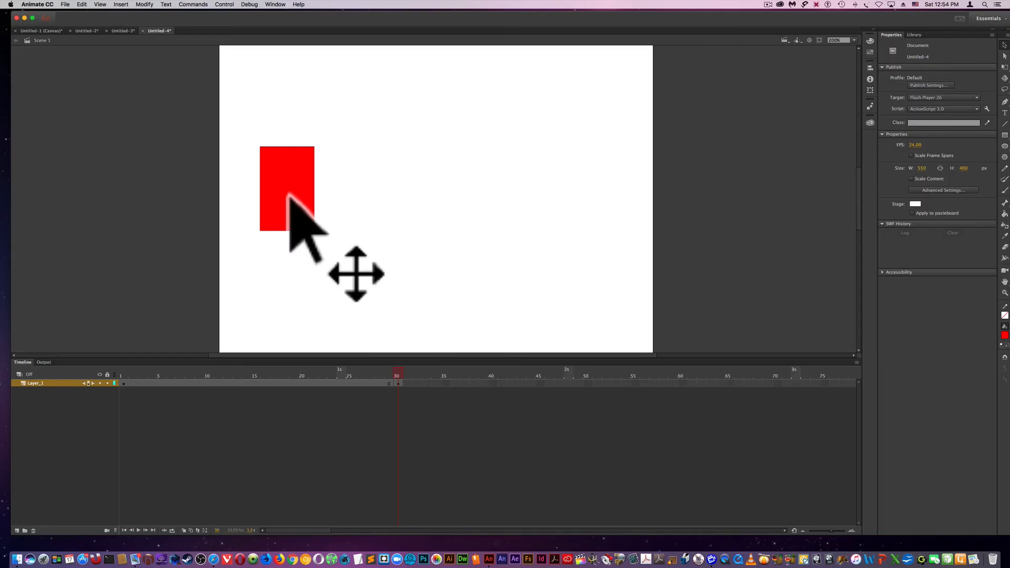
# Move the rectangle at frame 30 to the stage's right side, about X 447 and Y 127, and scrub between the two keyframes
pyautogui.moveTo(289, 199); pyautogui.dragTo(616, 194)
pyautogui.moveTo(398, 371); pyautogui.dragTo(381, 372)
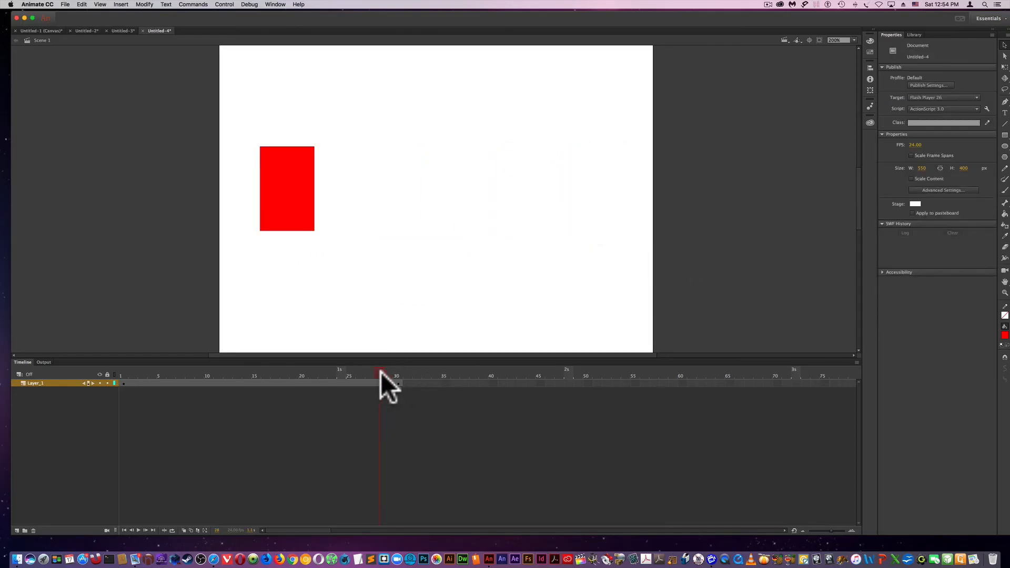
pyautogui.moveTo(121, 361); pyautogui.dragTo(310, 373)
pyautogui.moveTo(391, 373); pyautogui.dragTo(228, 371)
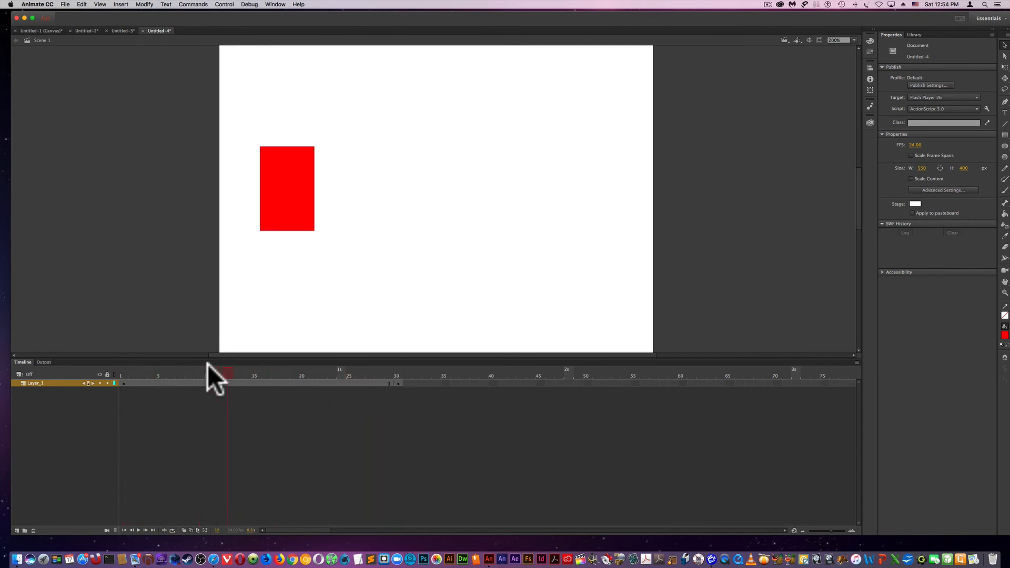
pyautogui.moveTo(383, 373)
pyautogui.mouseDown()
pyautogui.moveTo(375, 375)
pyautogui.moveTo(397, 375)
pyautogui.mouseUp()
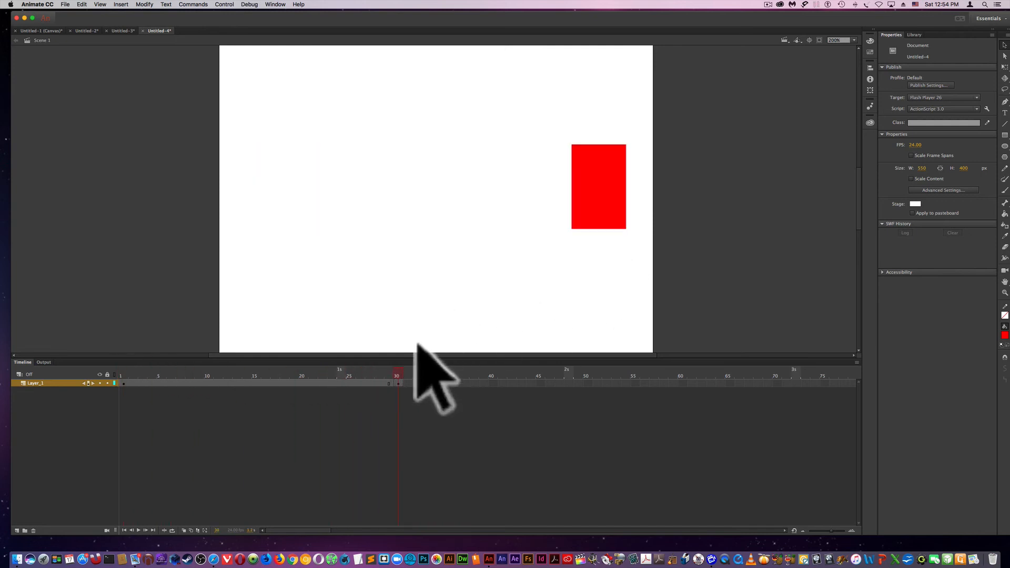
# Apply a dark green Tint color effect to the rectangle at frame 30 and enlarge it to about 152 by 202 px
pyautogui.click(601, 205)
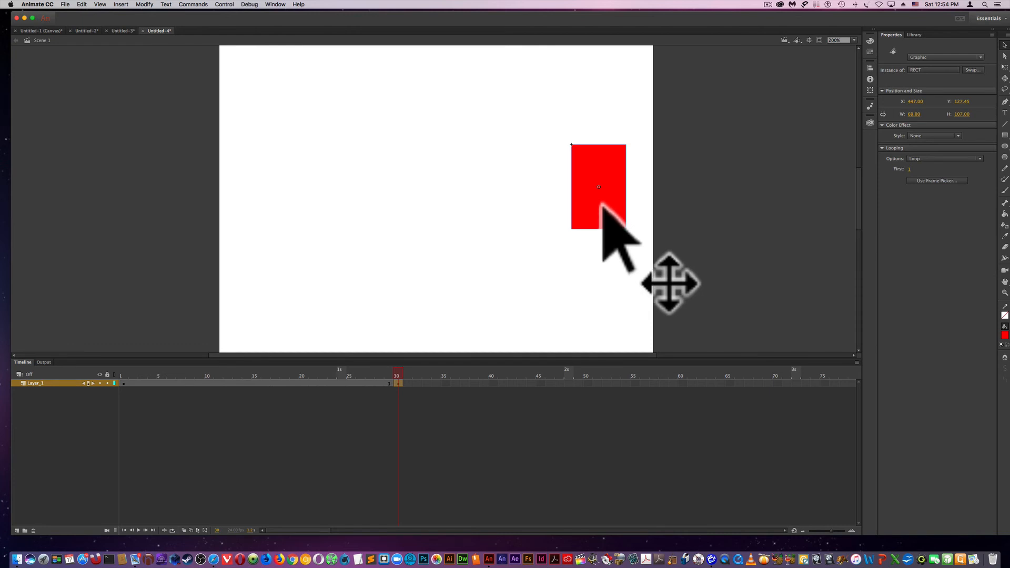
pyautogui.click(923, 135)
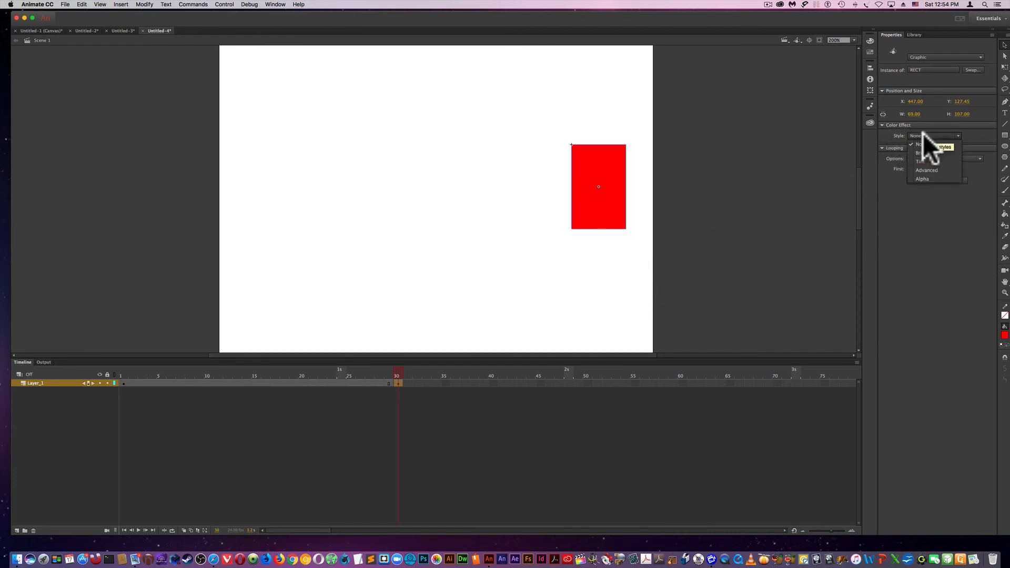
pyautogui.click(929, 159)
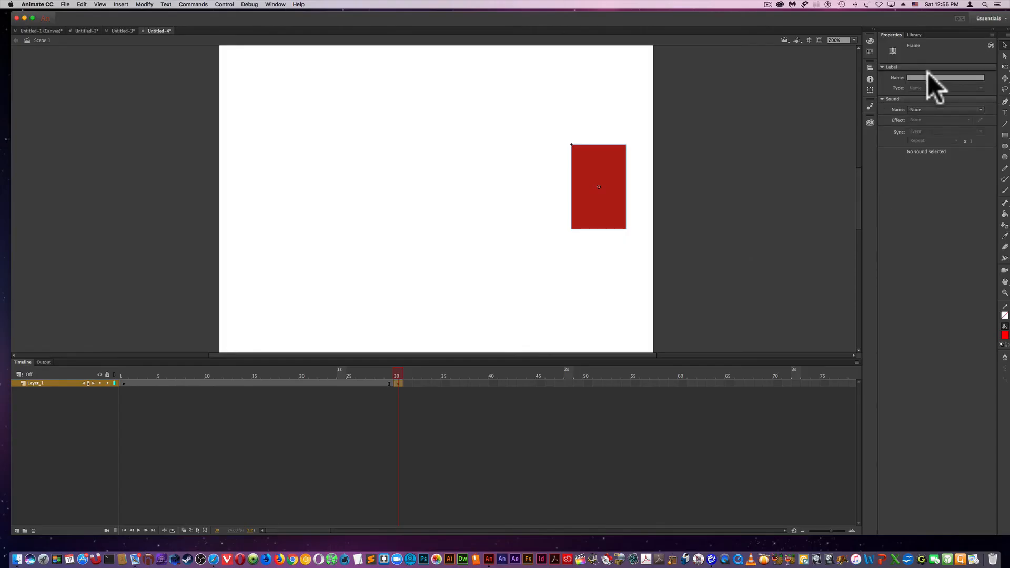
pyautogui.click(1004, 67)
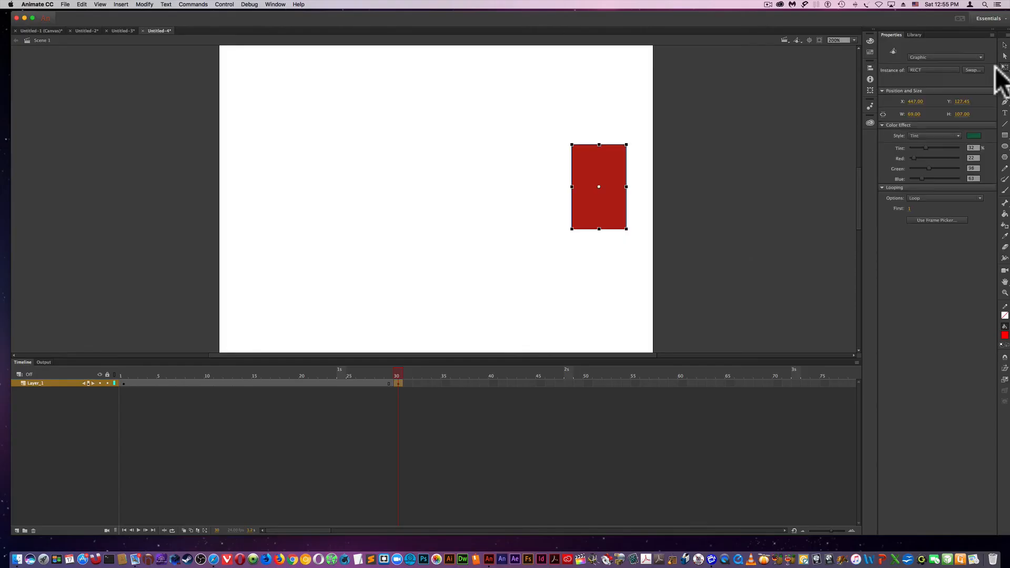
pyautogui.moveTo(572, 144); pyautogui.dragTo(539, 107)
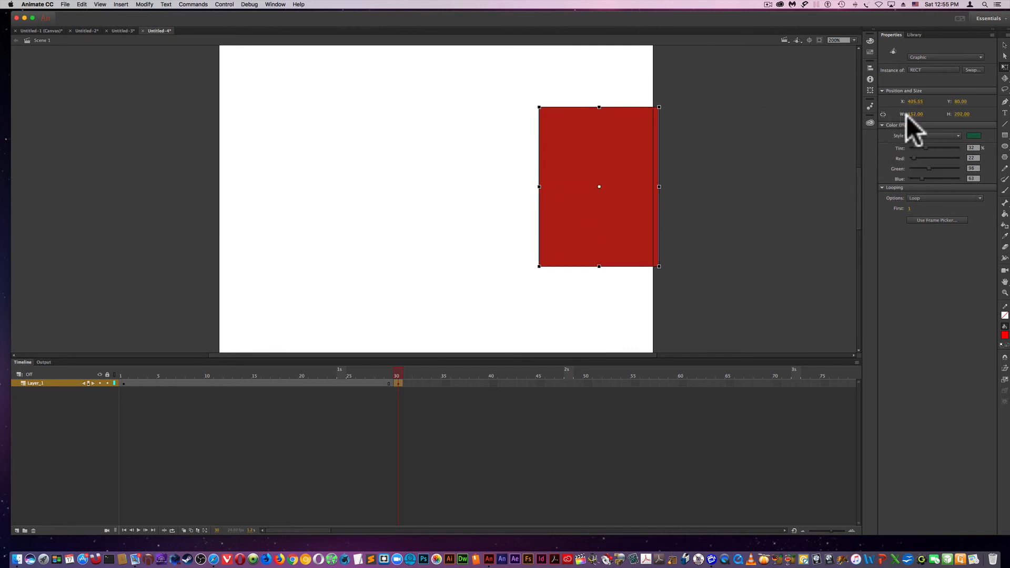
# Create a classic tween from the keyframe at frame 1 and scrub through it to frame 30
pyautogui.click(379, 374)
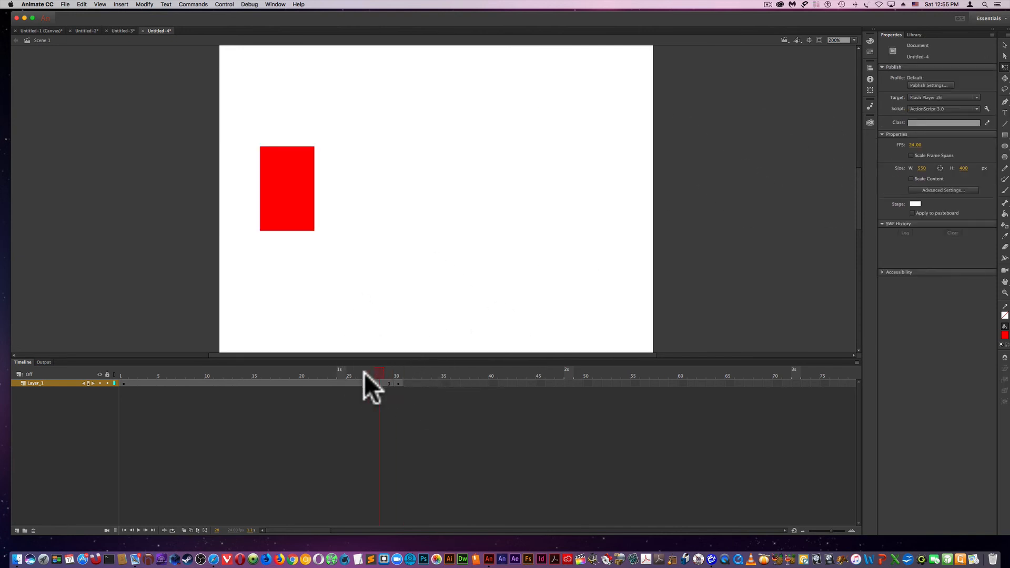
pyautogui.click(121, 383)
pyautogui.rightClick(122, 380)
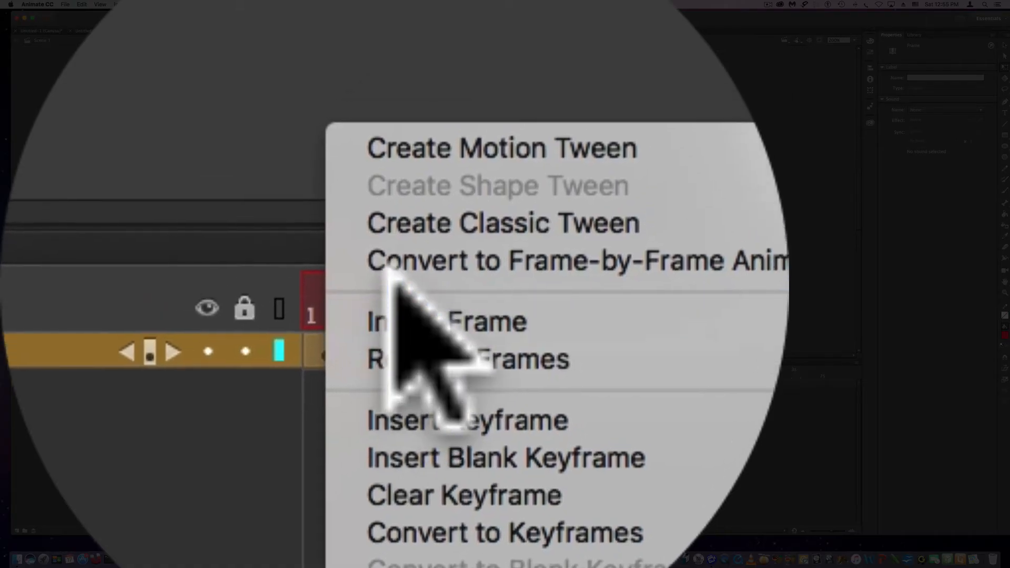
pyautogui.click(391, 269)
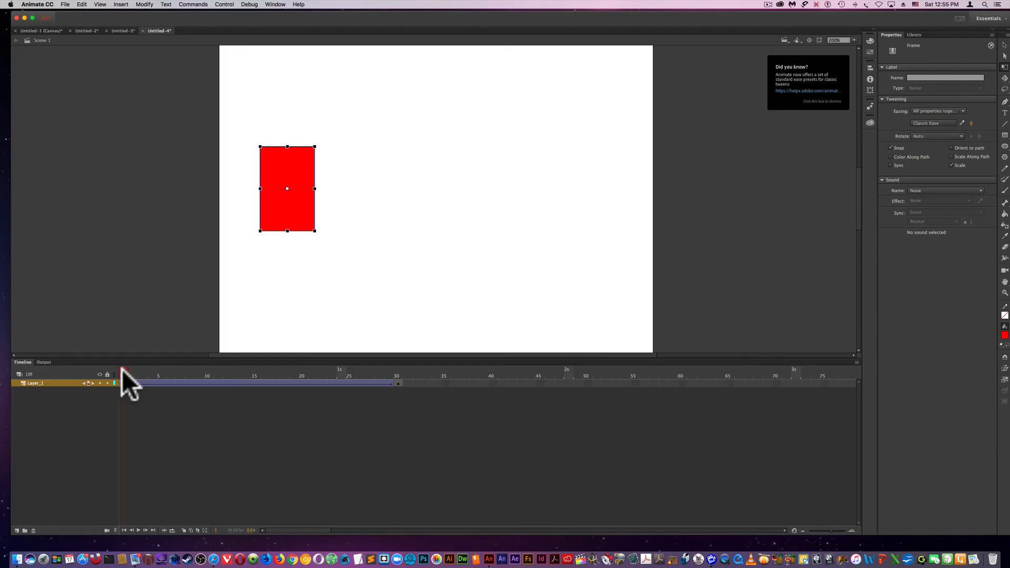
pyautogui.click(122, 369)
pyautogui.moveTo(122, 369); pyautogui.dragTo(393, 383)
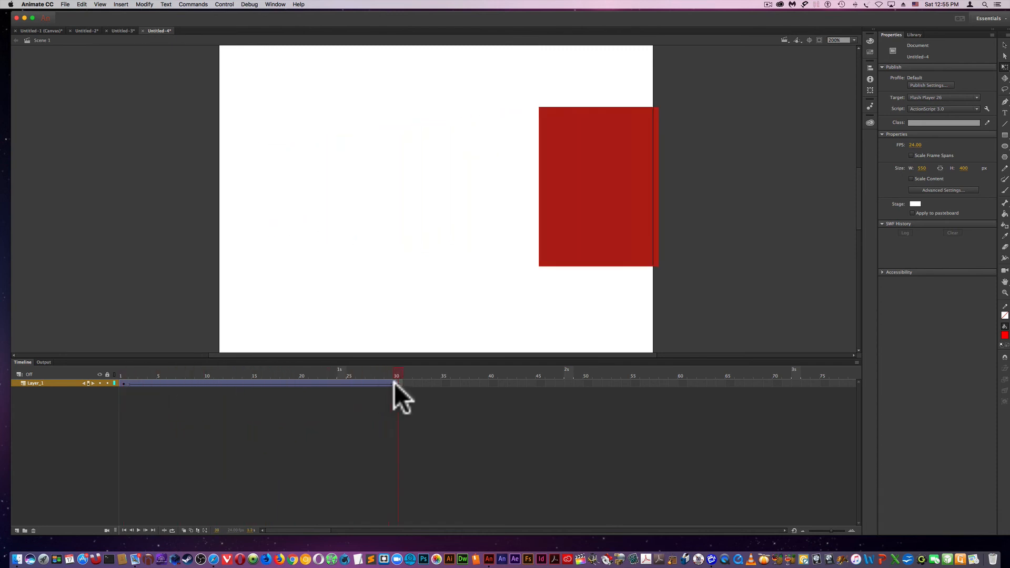
# Return to frame 1 and add a classic motion guide to Layer_1
pyautogui.click(125, 383)
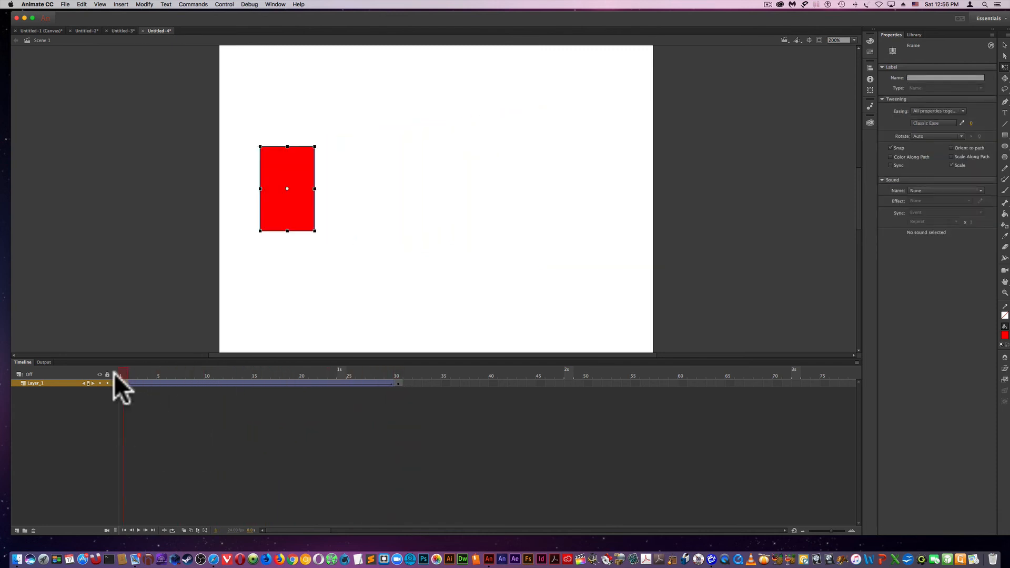
pyautogui.click(941, 125)
pyautogui.click(61, 384)
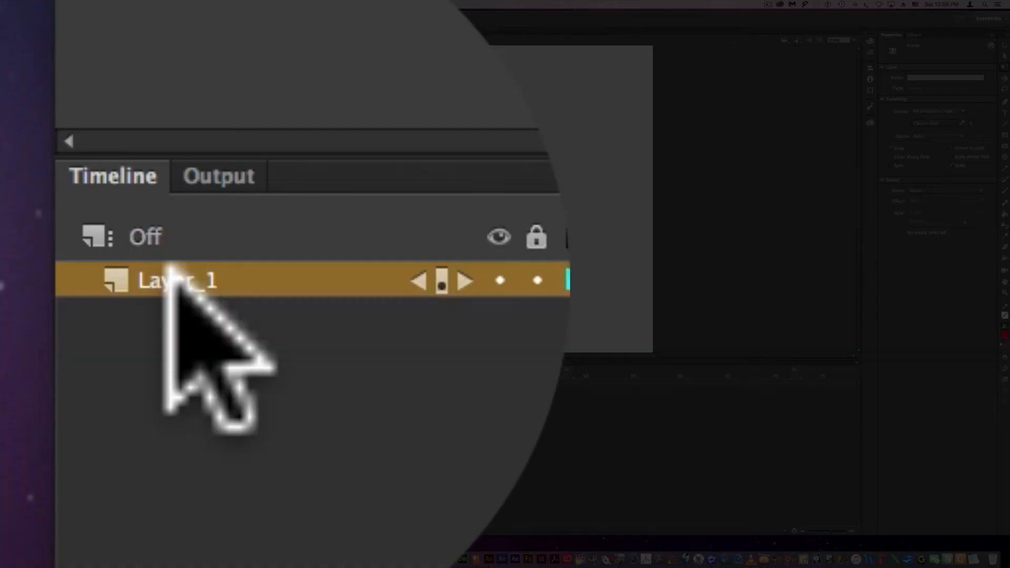
pyautogui.rightClick(33, 382)
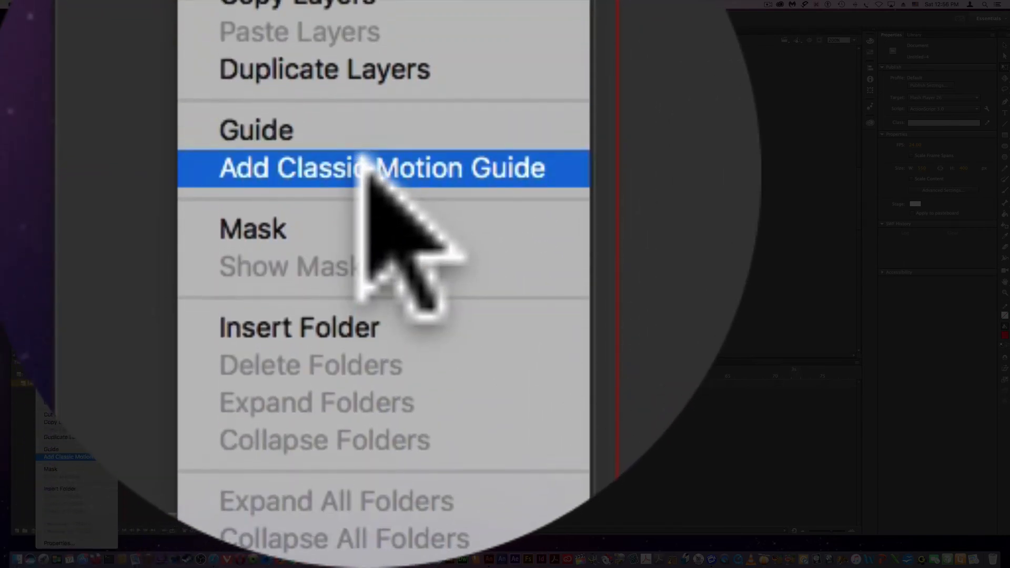
pyautogui.click(74, 455)
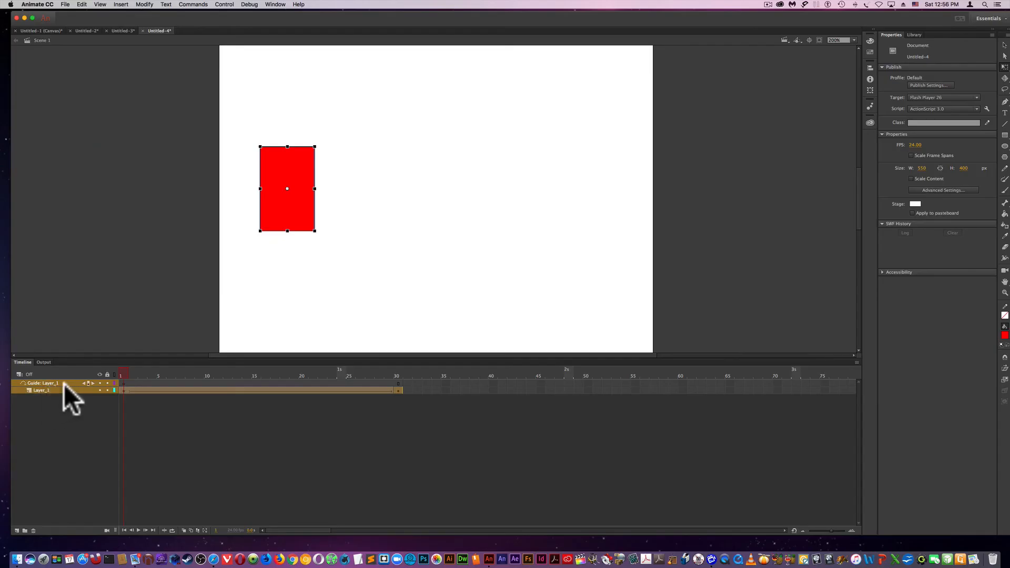
# Draw a curvy pencil path on the guide layer at frame 1, from the stage's upper left to its lower right
pyautogui.click(124, 374)
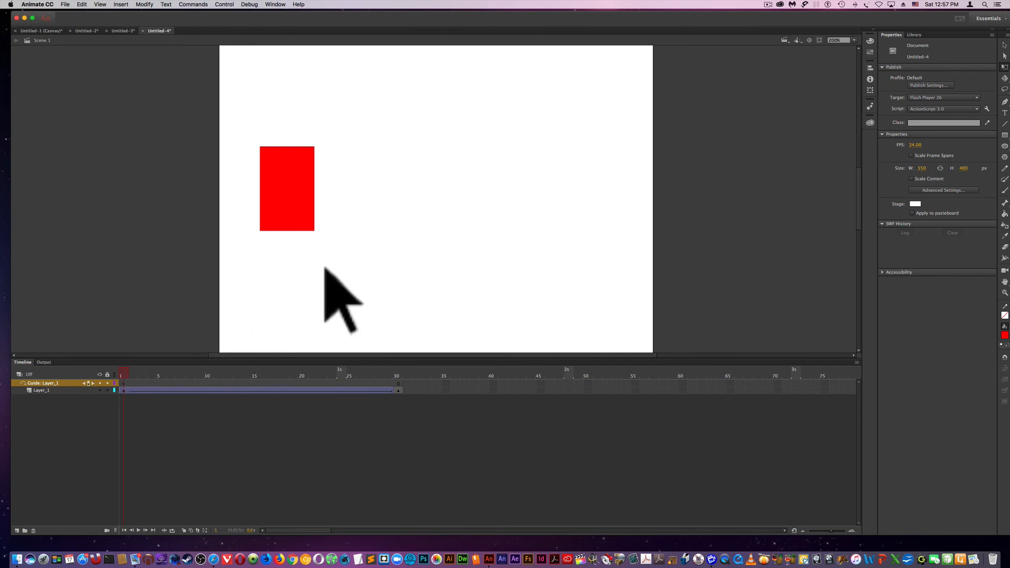
pyautogui.click(1004, 168)
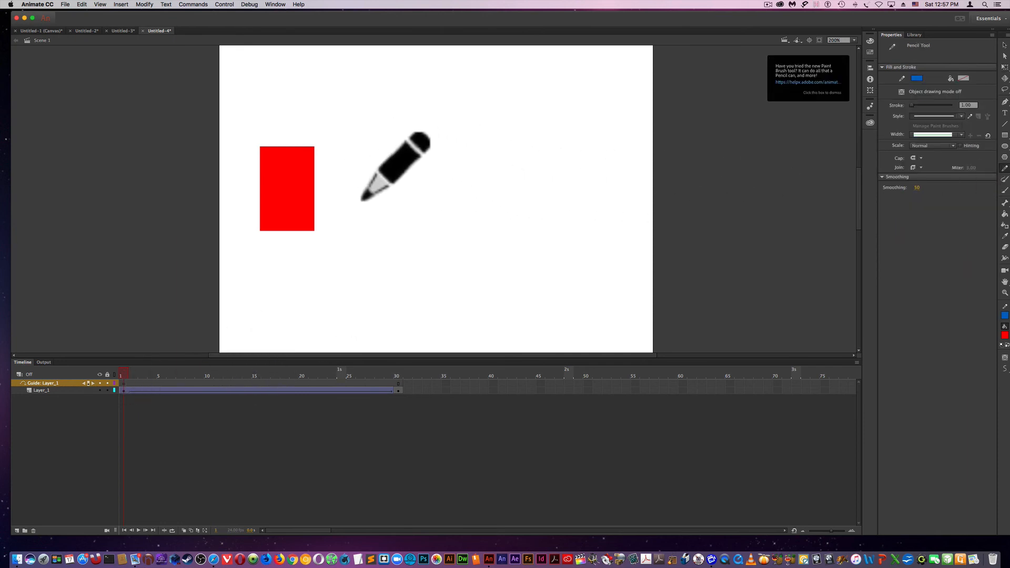
pyautogui.moveTo(268, 87)
pyautogui.mouseDown()
pyautogui.moveTo(392, 98)
pyautogui.moveTo(416, 120)
pyautogui.moveTo(415, 260)
pyautogui.moveTo(436, 294)
pyautogui.moveTo(596, 298)
pyautogui.moveTo(630, 334)
pyautogui.mouseUp()
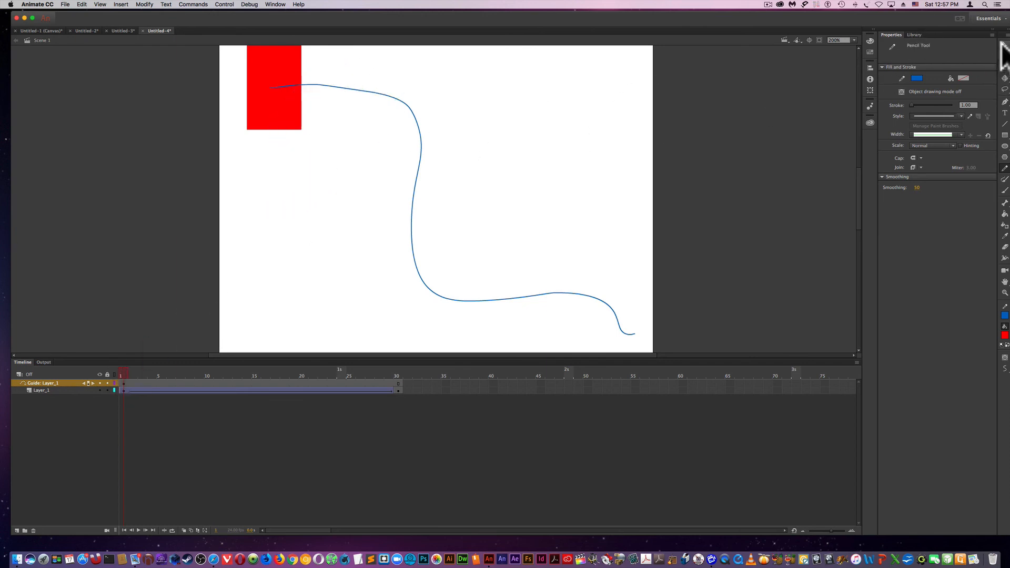
# Move the rectangle at frame 30 onto the guide path's lower-right end, about X 451 and Y 267, and scrub the tween
pyautogui.click(1003, 45)
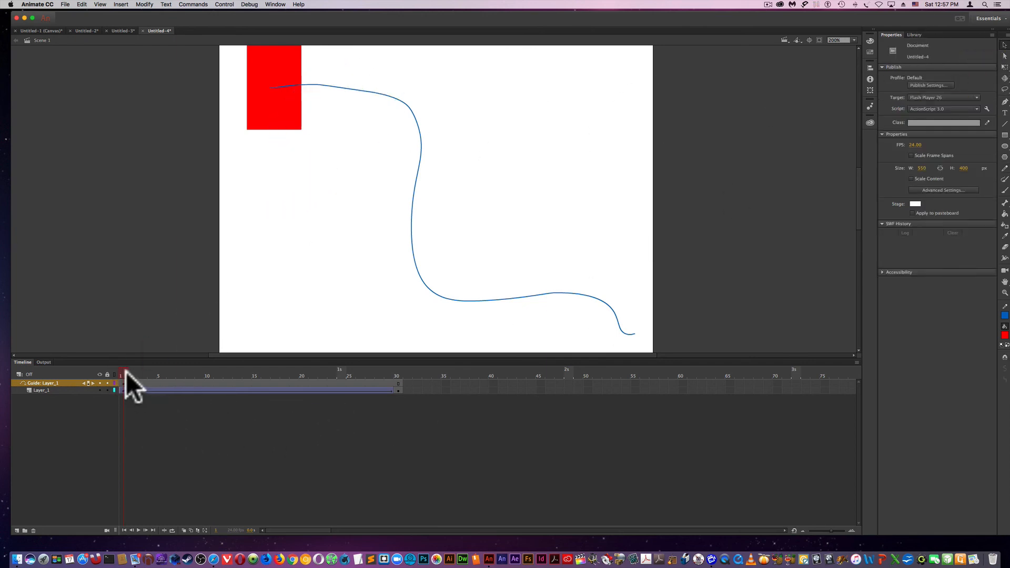
pyautogui.moveTo(124, 371); pyautogui.dragTo(402, 394)
pyautogui.moveTo(615, 175); pyautogui.dragTo(639, 326)
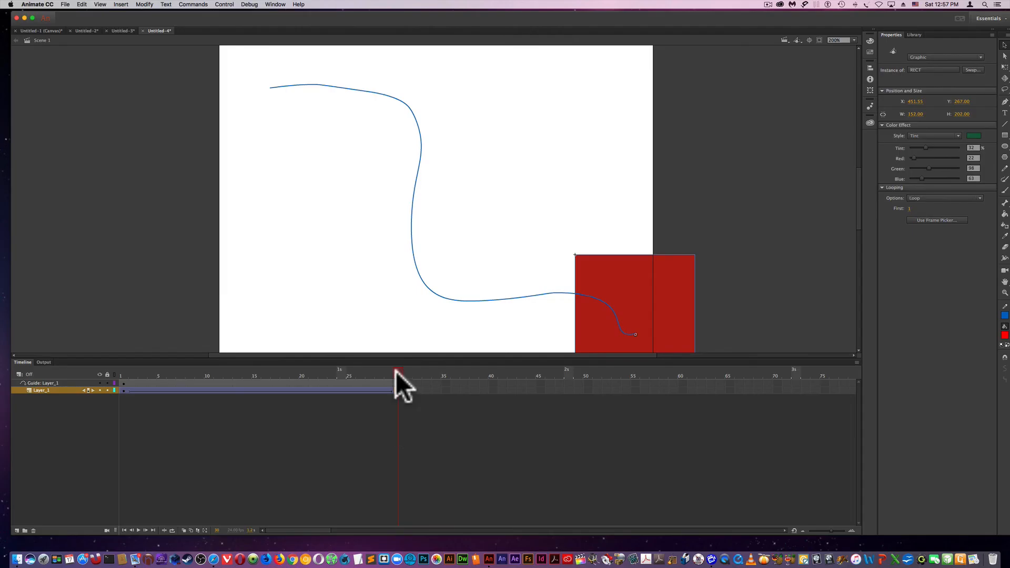
pyautogui.moveTo(396, 372)
pyautogui.mouseDown()
pyautogui.moveTo(116, 357)
pyautogui.moveTo(396, 367)
pyautogui.mouseUp()
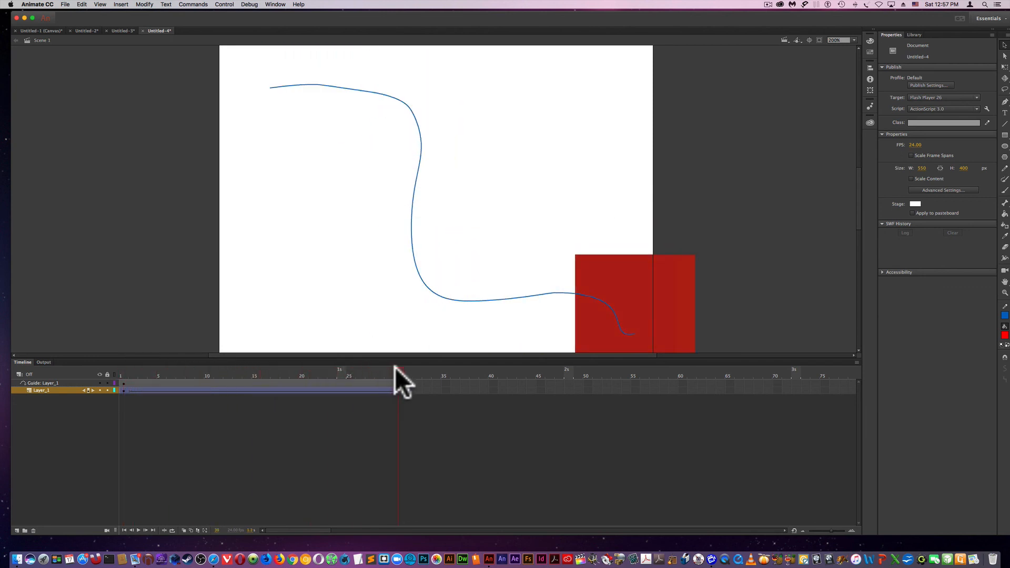
pyautogui.click(650, 339)
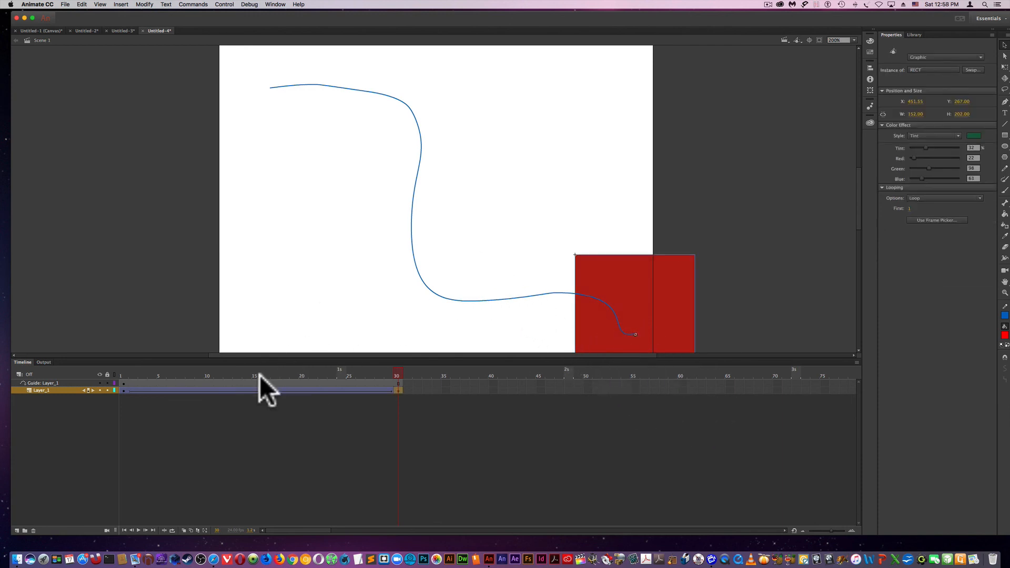
# Scrub the guided tween back to frame 1 and inspect the Custom category of its classic easing presets
pyautogui.moveTo(396, 371); pyautogui.dragTo(383, 372)
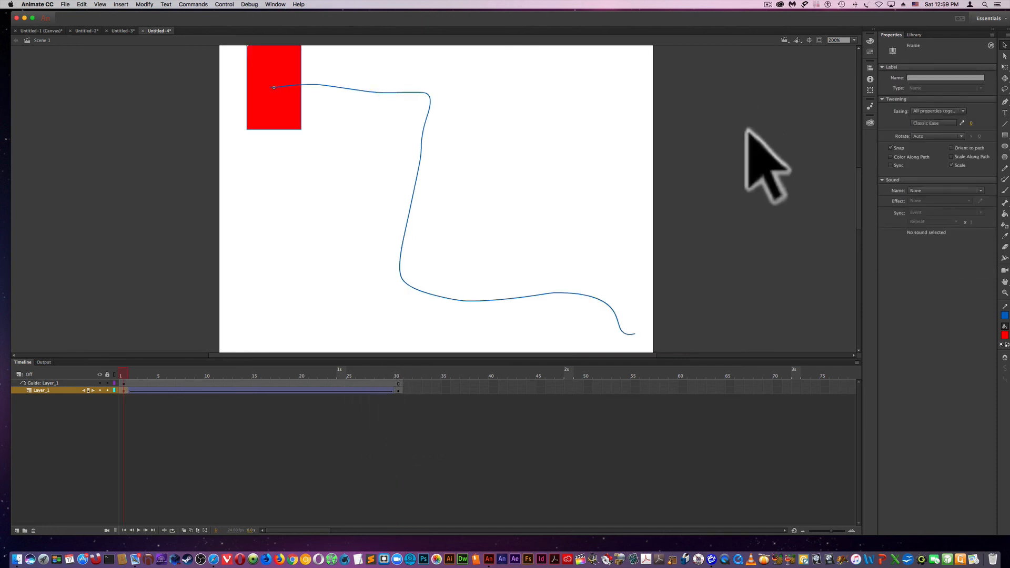
pyautogui.click(936, 124)
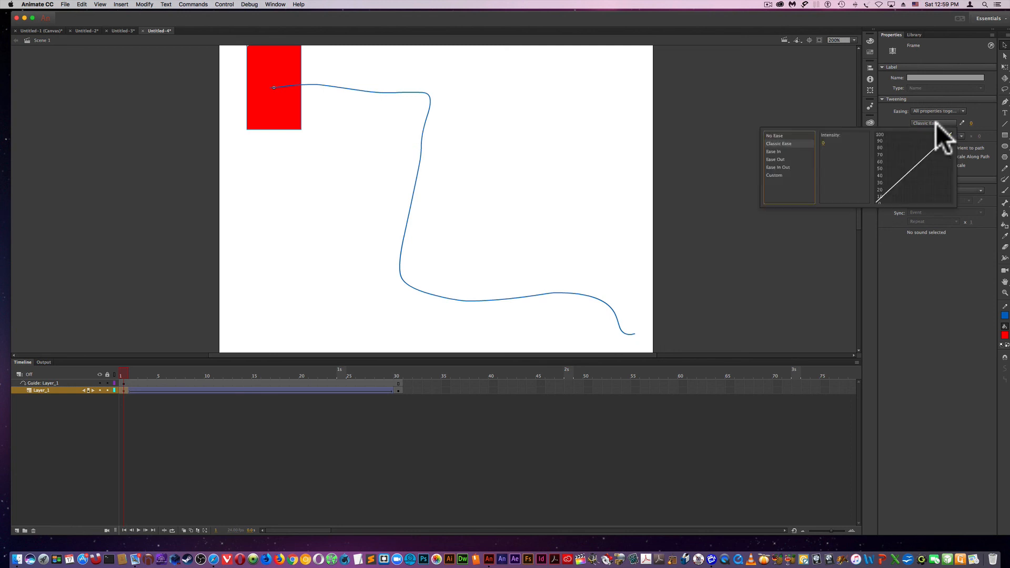
pyautogui.click(784, 174)
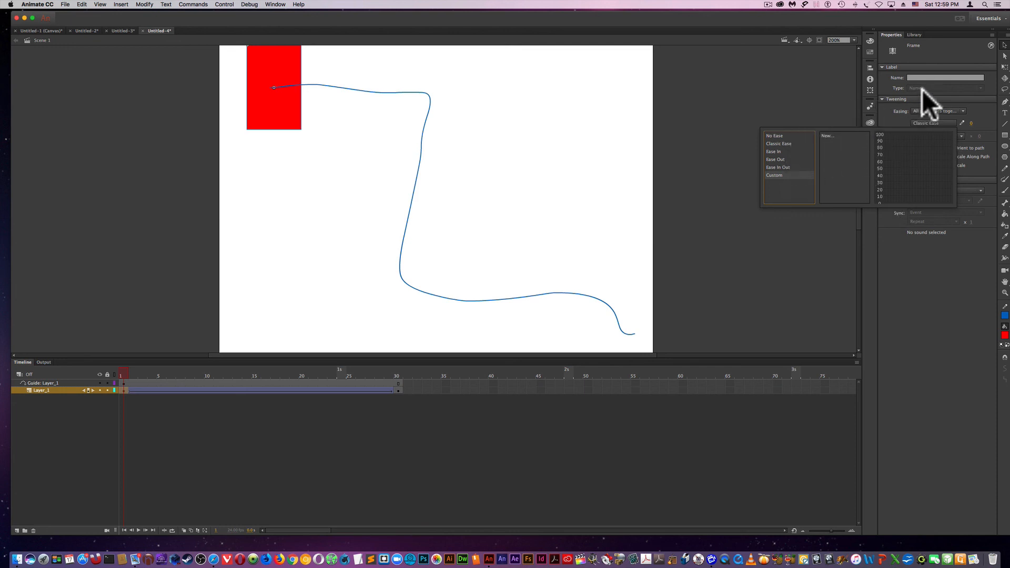
pyautogui.click(970, 104)
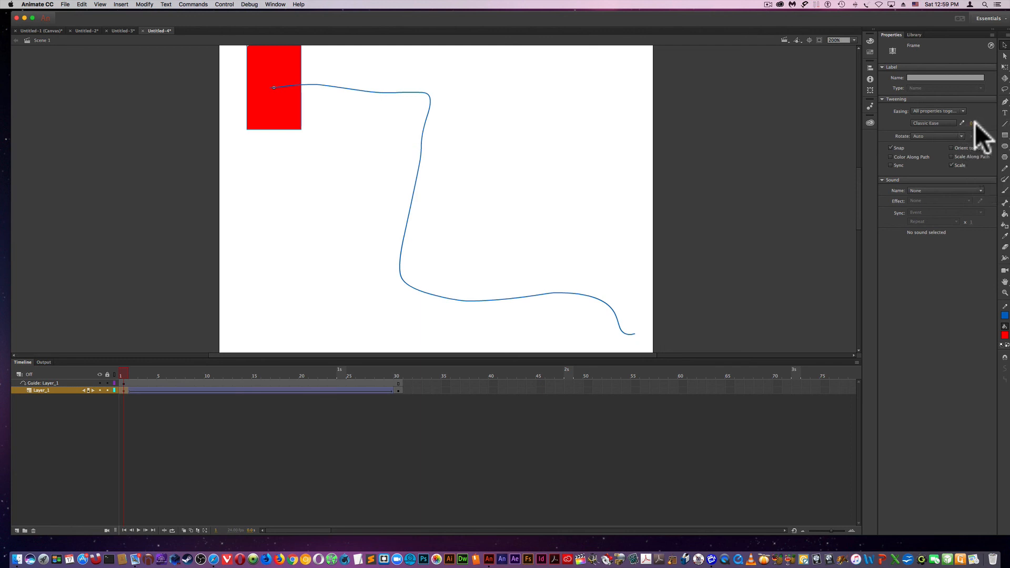
# Set the frame 1 tween's Classic Ease to a strong negative intensity and play the animation to frame 30
pyautogui.moveTo(973, 123); pyautogui.dragTo(874, 125)
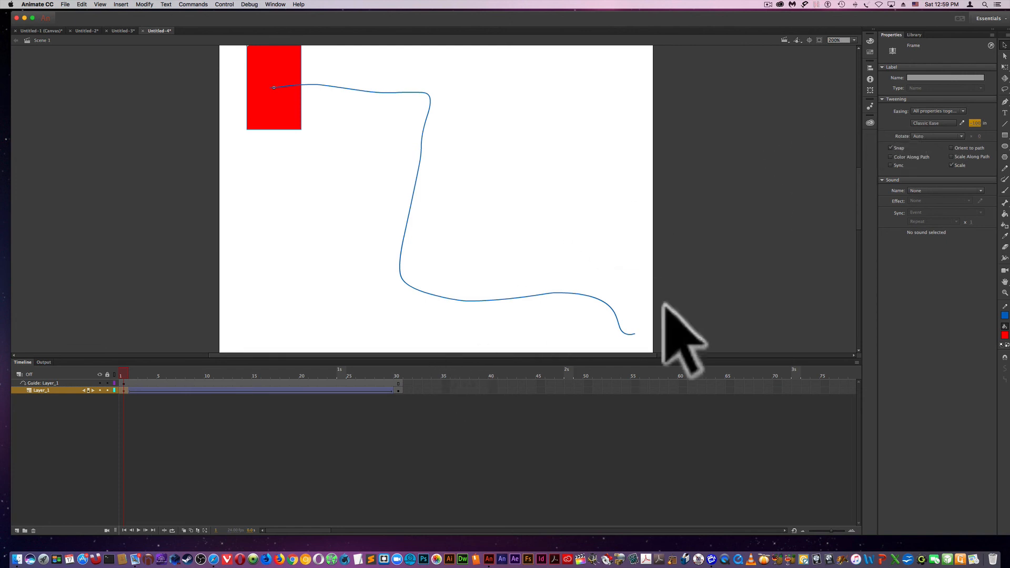
pyautogui.press('Return')
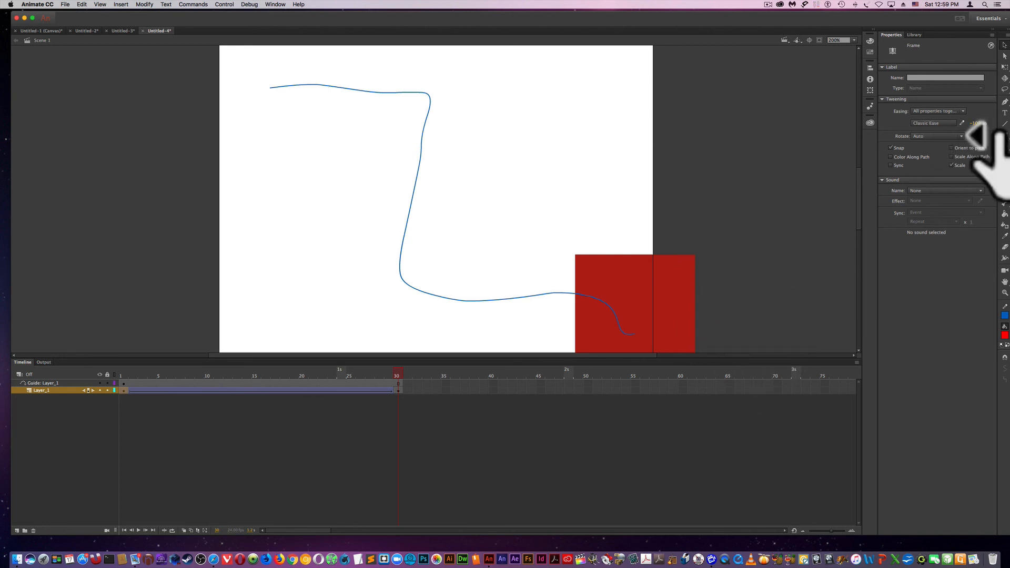
# Raise the tween's Classic Ease to a positive intensity and replay the rectangle's guided animation from frame 1
pyautogui.moveTo(980, 125); pyautogui.dragTo(1009, 144)
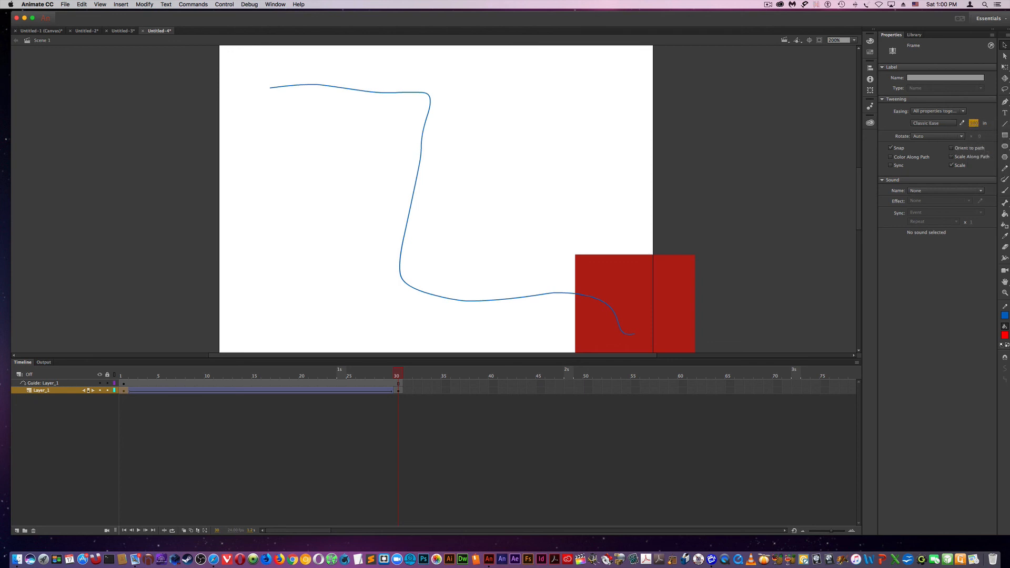
pyautogui.click(123, 390)
pyautogui.press('Return')
pyautogui.press('Return')
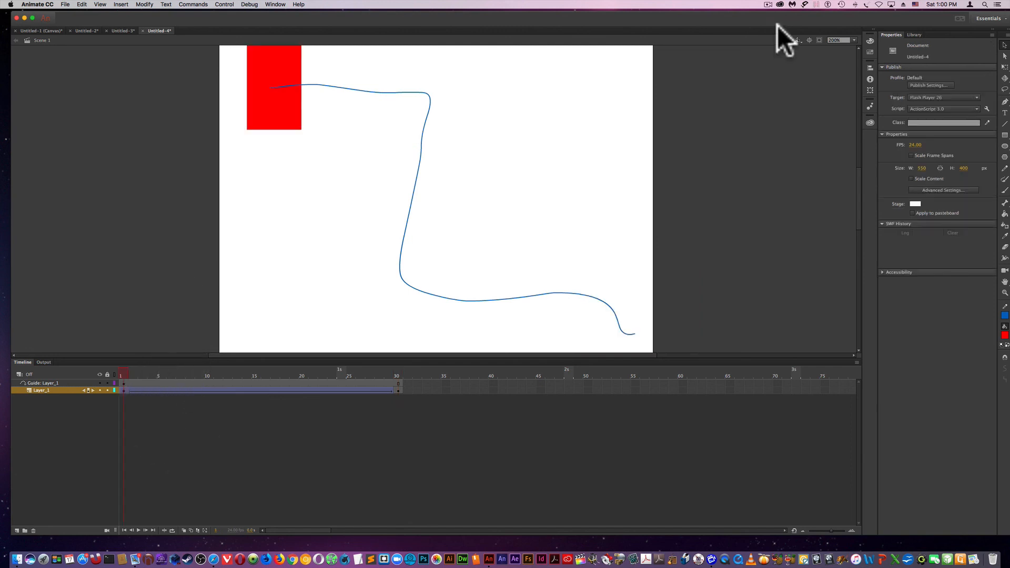